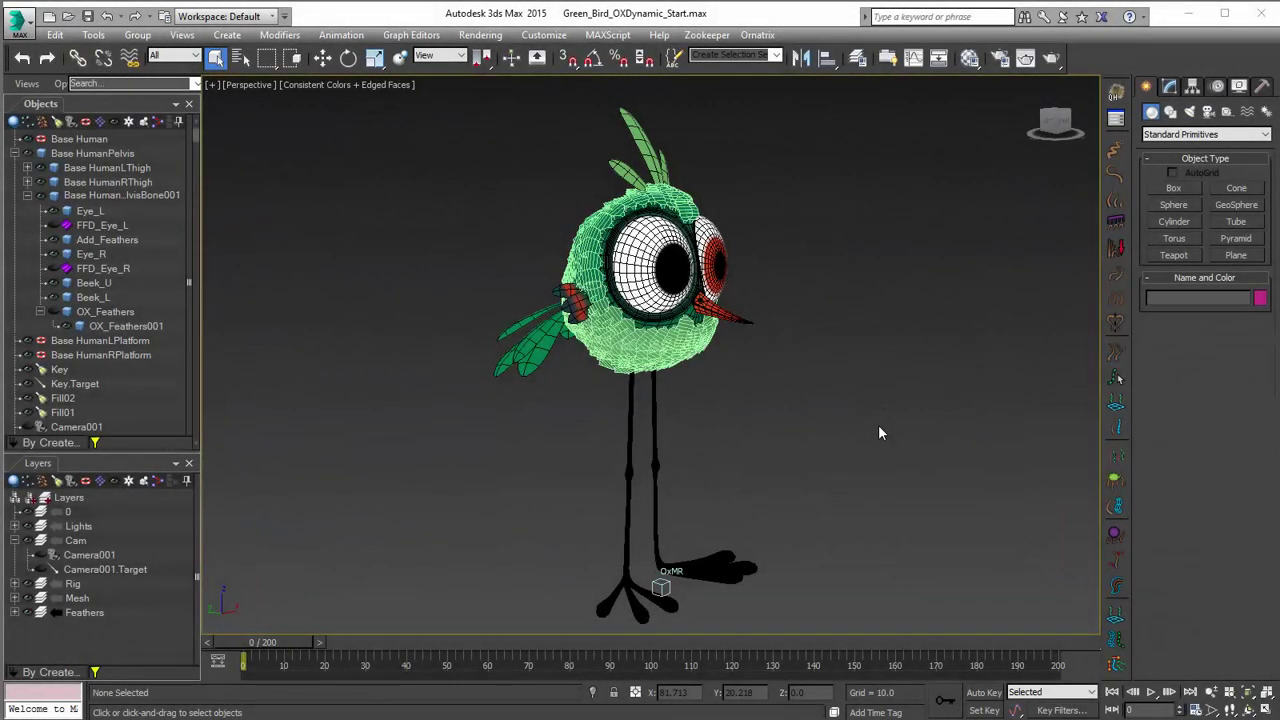
# Select OX_Feathers001 and display its Ornatrix modifier stack in the Modify panel.
pyautogui.click(684, 188)
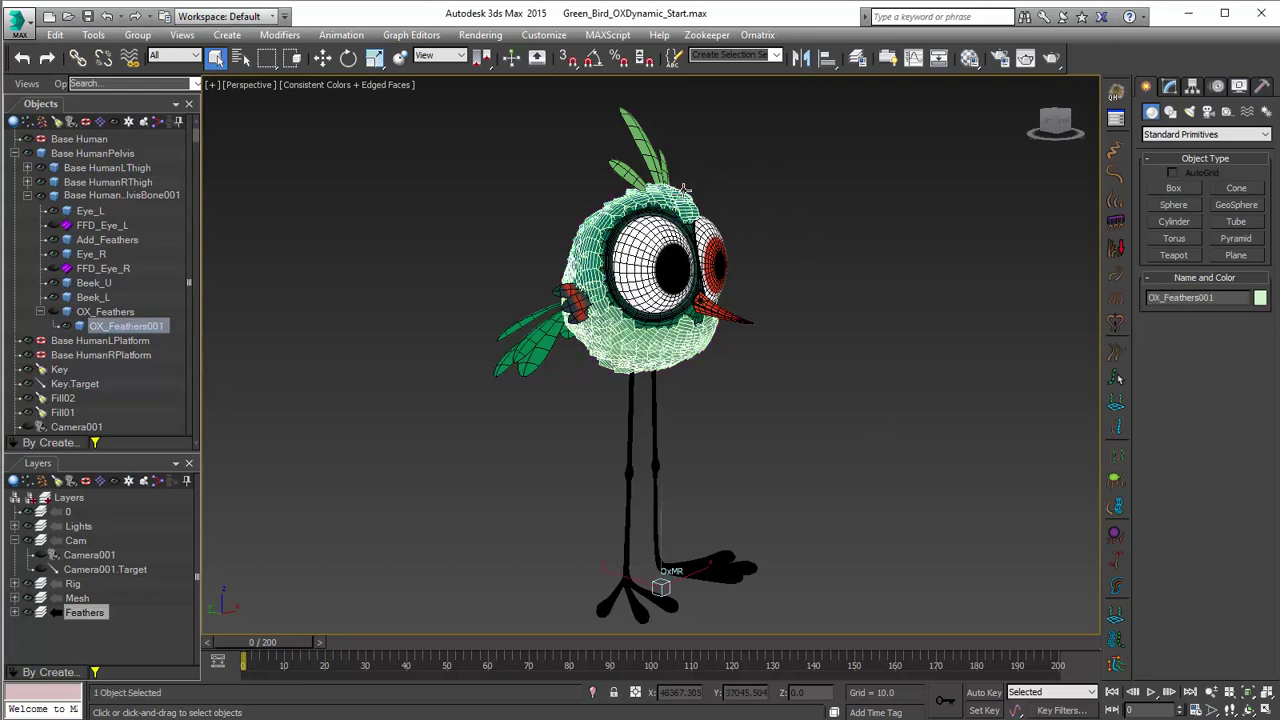
pyautogui.moveTo(711, 377)
pyautogui.keyDown('alt'); pyautogui.mouseDown(button='middle')
pyautogui.moveTo(820, 374)
pyautogui.moveTo(700, 375)
pyautogui.mouseUp(button='middle'); pyautogui.keyUp('alt')
pyautogui.click(705, 381)
pyautogui.click(702, 328)
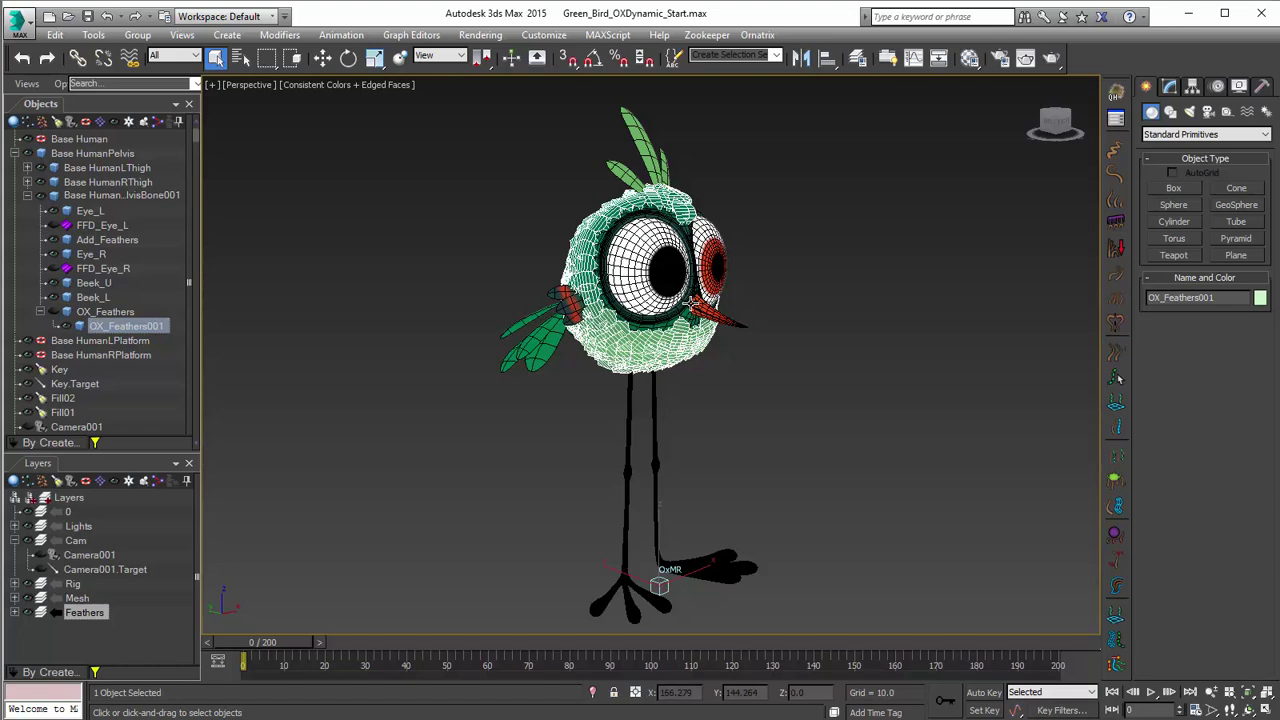
pyautogui.click(1166, 88)
pyautogui.keyDown('alt'); pyautogui.moveTo(790, 375); pyautogui.dragTo(753, 361, button='middle'); pyautogui.keyUp('alt')
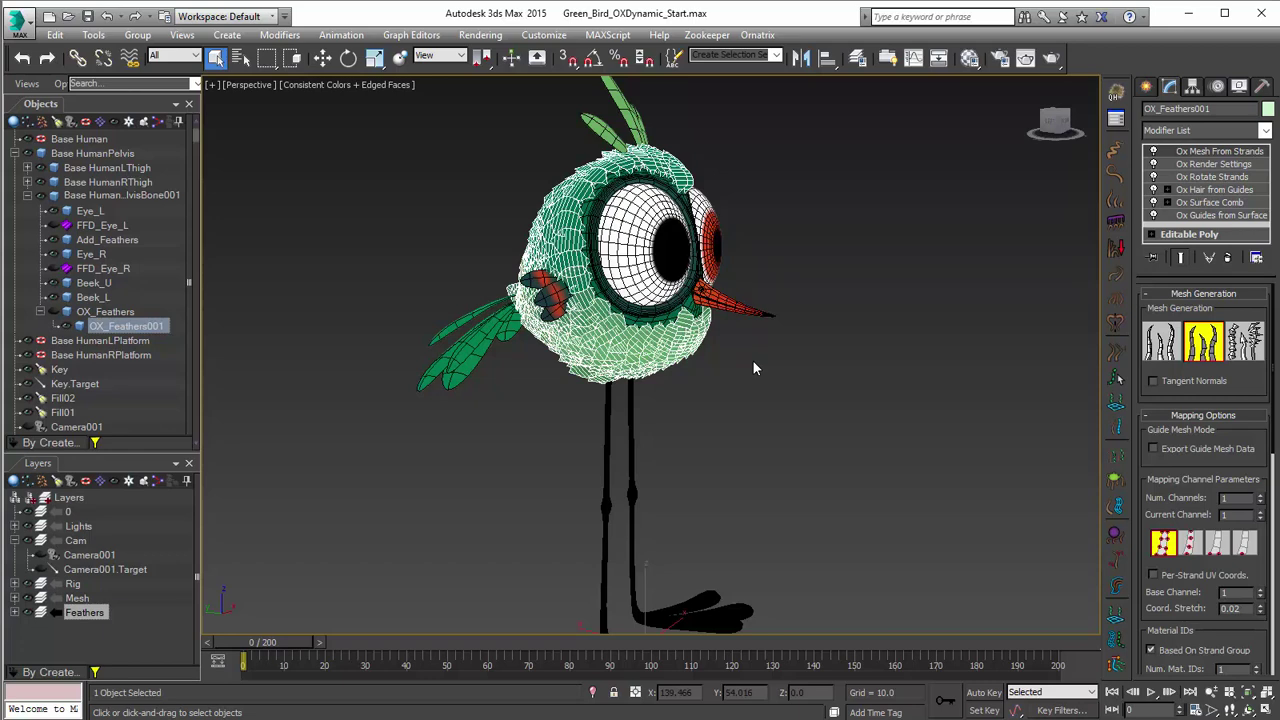
# Review the Ox Guides from Surface and Ox Hair from Guides modifiers, ending on Ox Surface Comb.
pyautogui.click(1190, 203)
pyautogui.click(1212, 215)
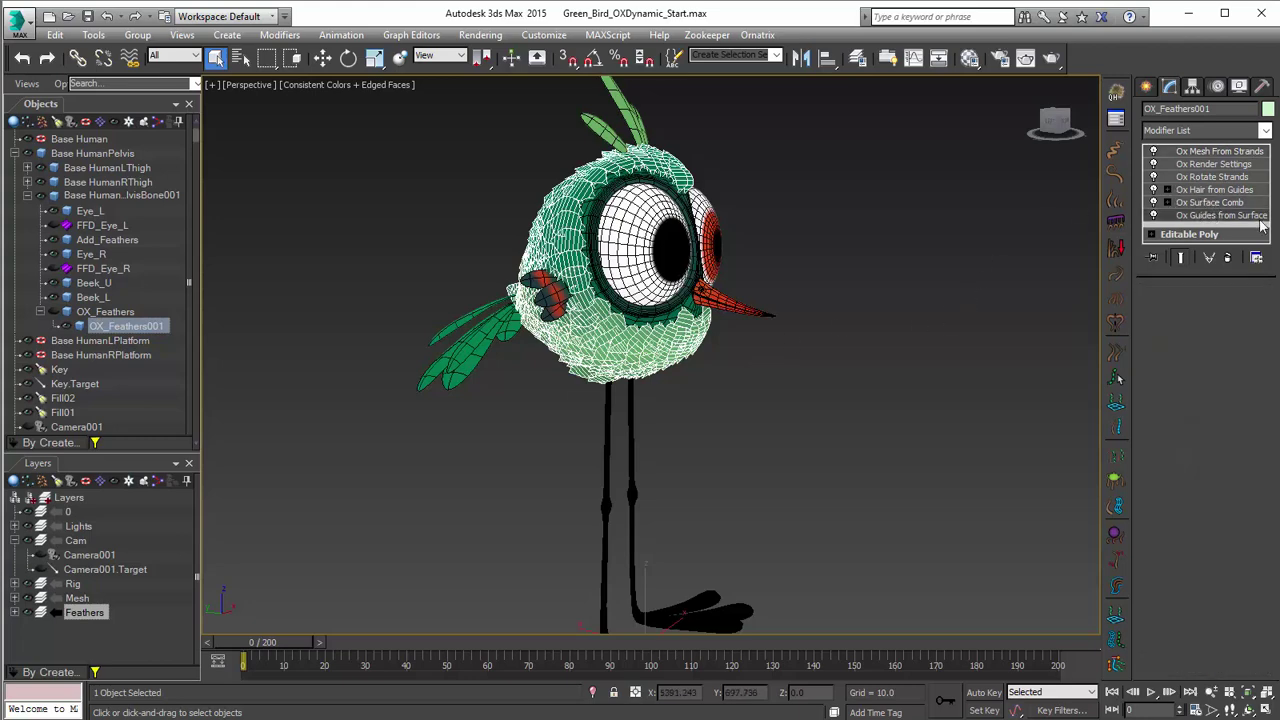
pyautogui.click(1205, 191)
pyautogui.click(1208, 202)
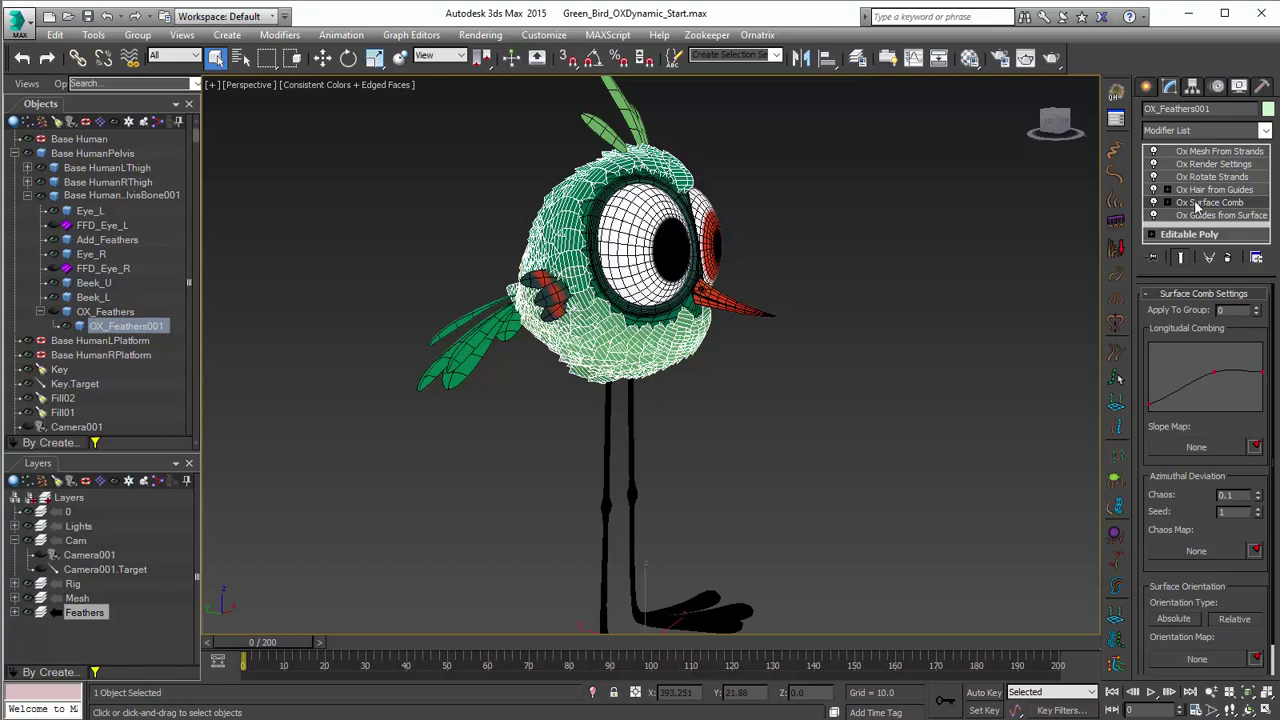
# Attempt Add Dynamics, dismiss the not-hair warning, and make the hair strands display.
pyautogui.click(1113, 536)
pyautogui.click(738, 540)
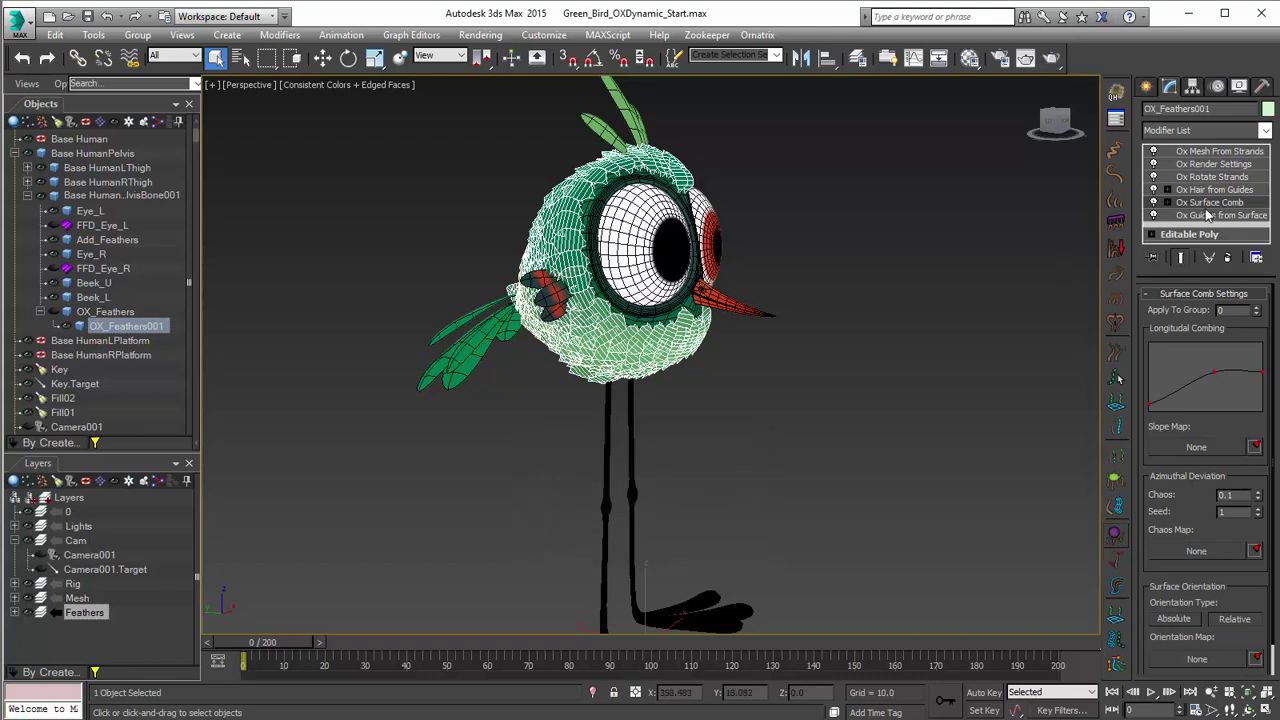
pyautogui.click(1180, 258)
# Add an Ox Dynamics modifier to the feather strands and view the bird from its side.
pyautogui.click(1120, 538)
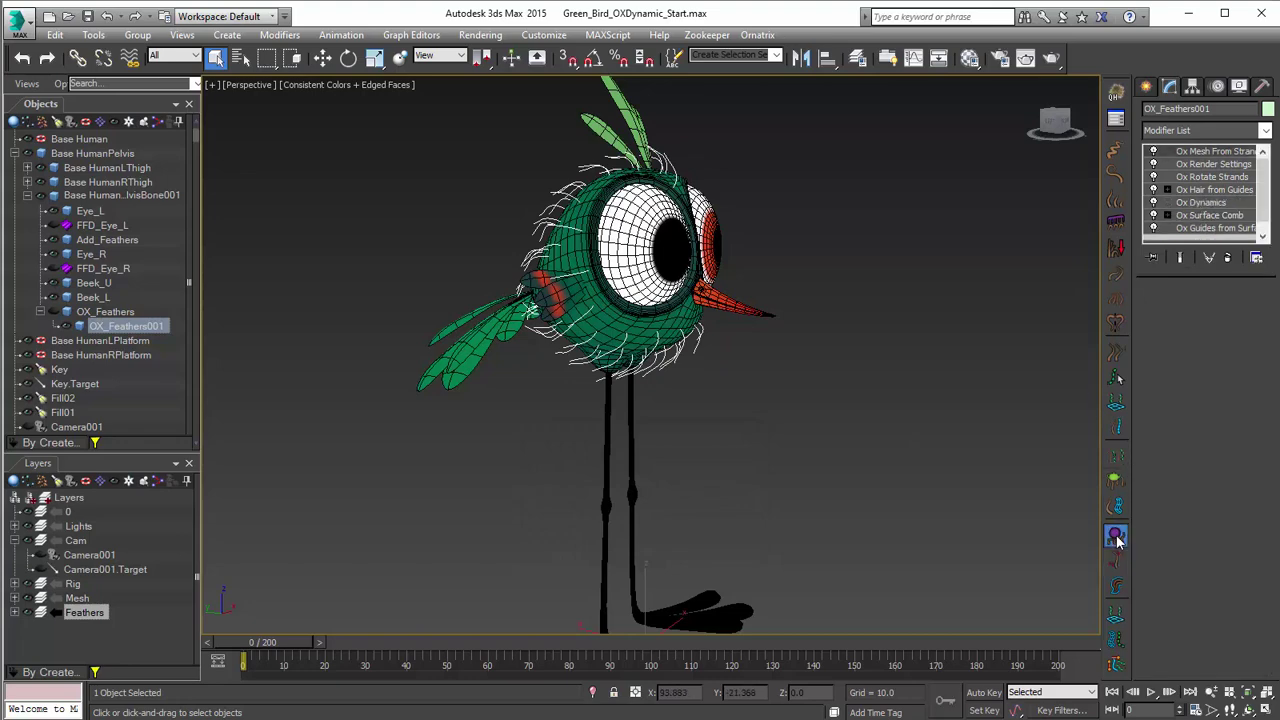
pyautogui.keyDown('alt'); pyautogui.moveTo(629, 423); pyautogui.dragTo(773, 435, button='middle'); pyautogui.keyUp('alt')
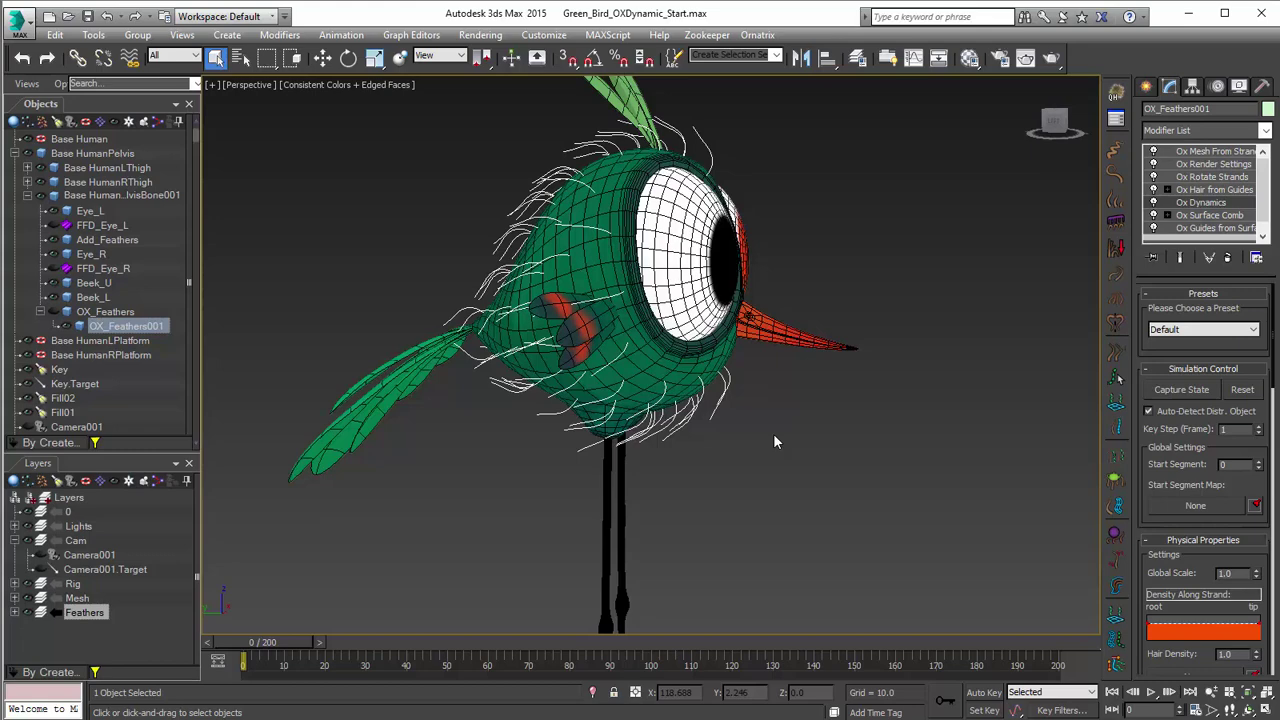
pyautogui.keyDown('alt'); pyautogui.moveTo(774, 440); pyautogui.dragTo(861, 423, button='middle'); pyautogui.keyUp('alt')
# Show the MassFX Toolbar and move it away from the object list.
pyautogui.rightClick(1108, 50)
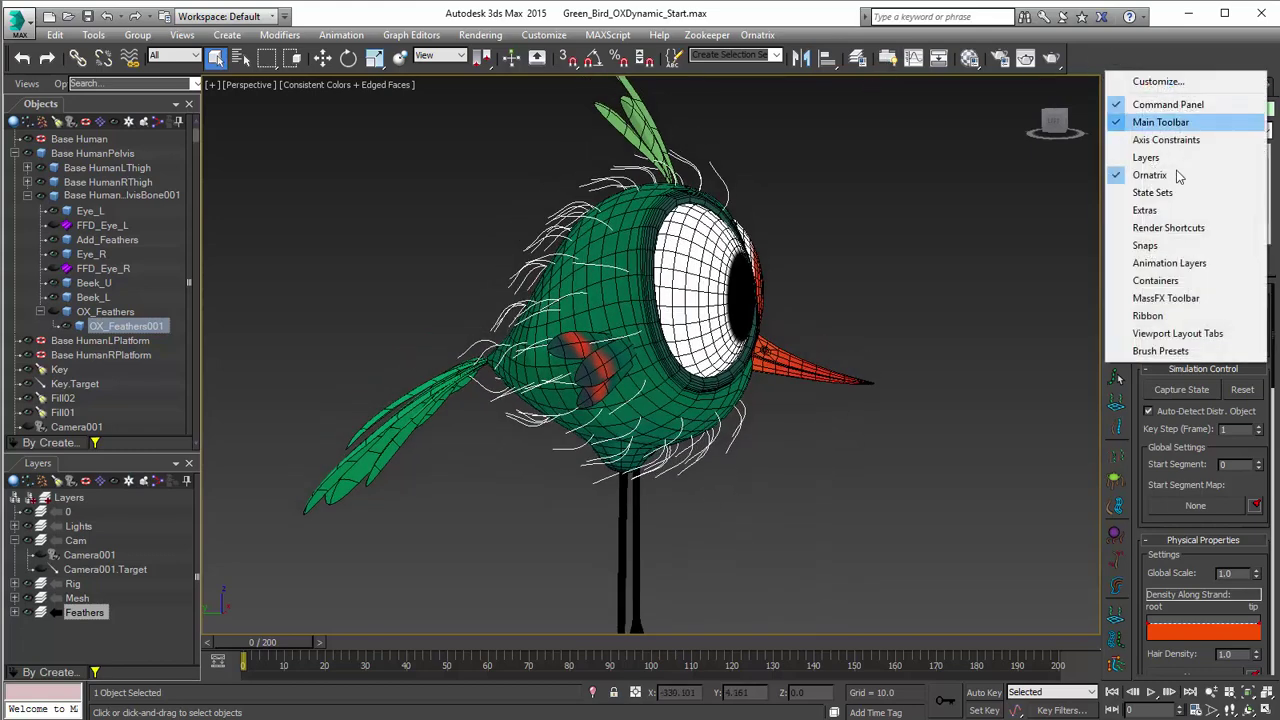
pyautogui.click(1170, 298)
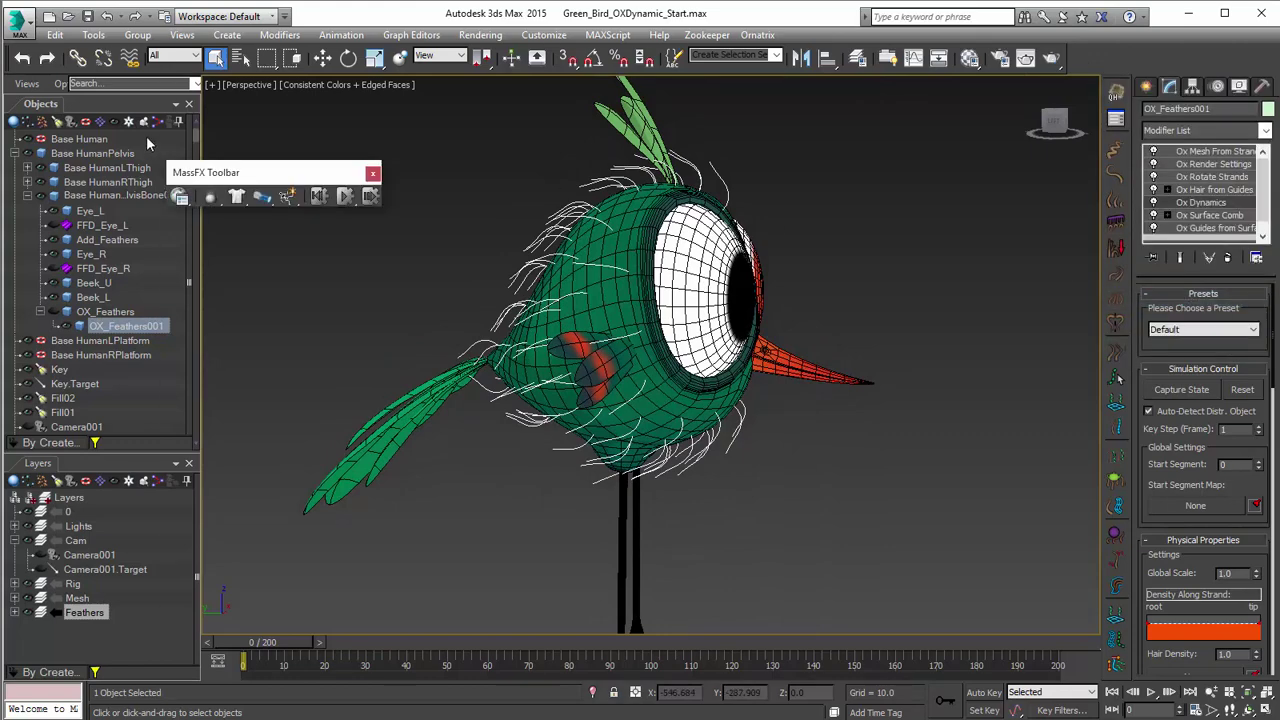
pyautogui.moveTo(262, 175); pyautogui.dragTo(842, 124)
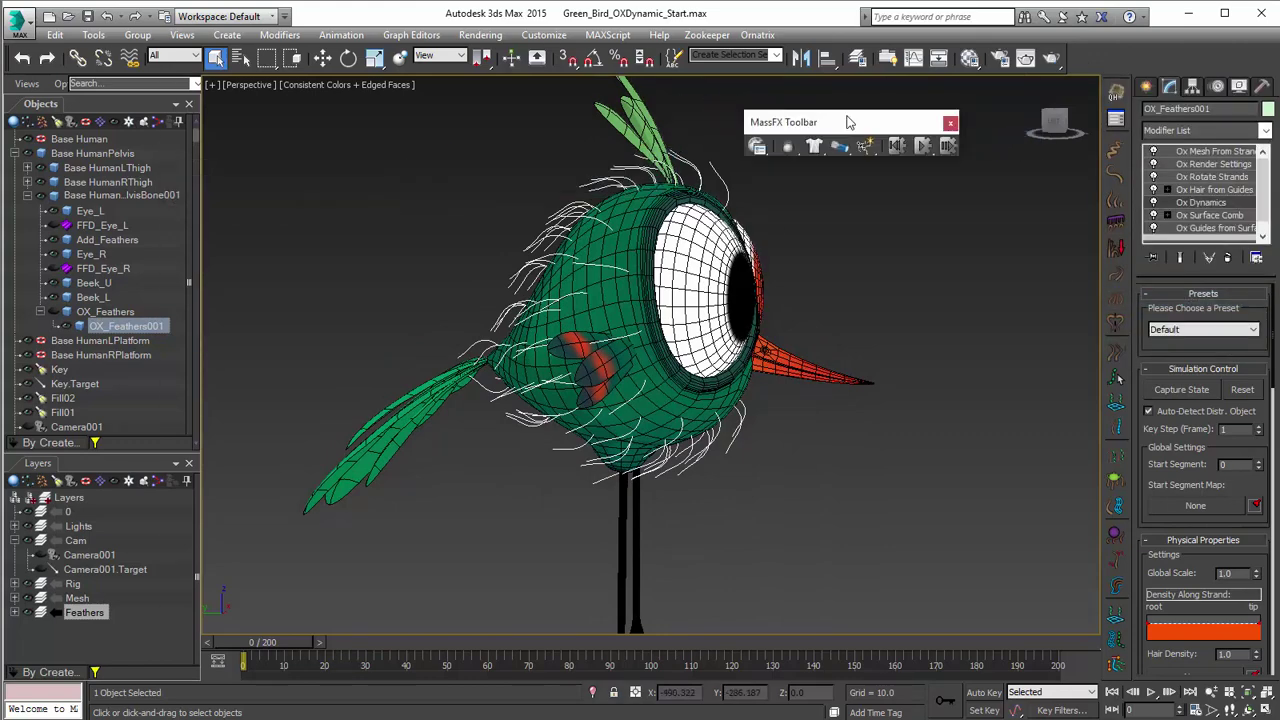
# Test-play the feather simulation, reset it to frame 0, and open MassFX Tools World Parameters.
pyautogui.click(925, 147)
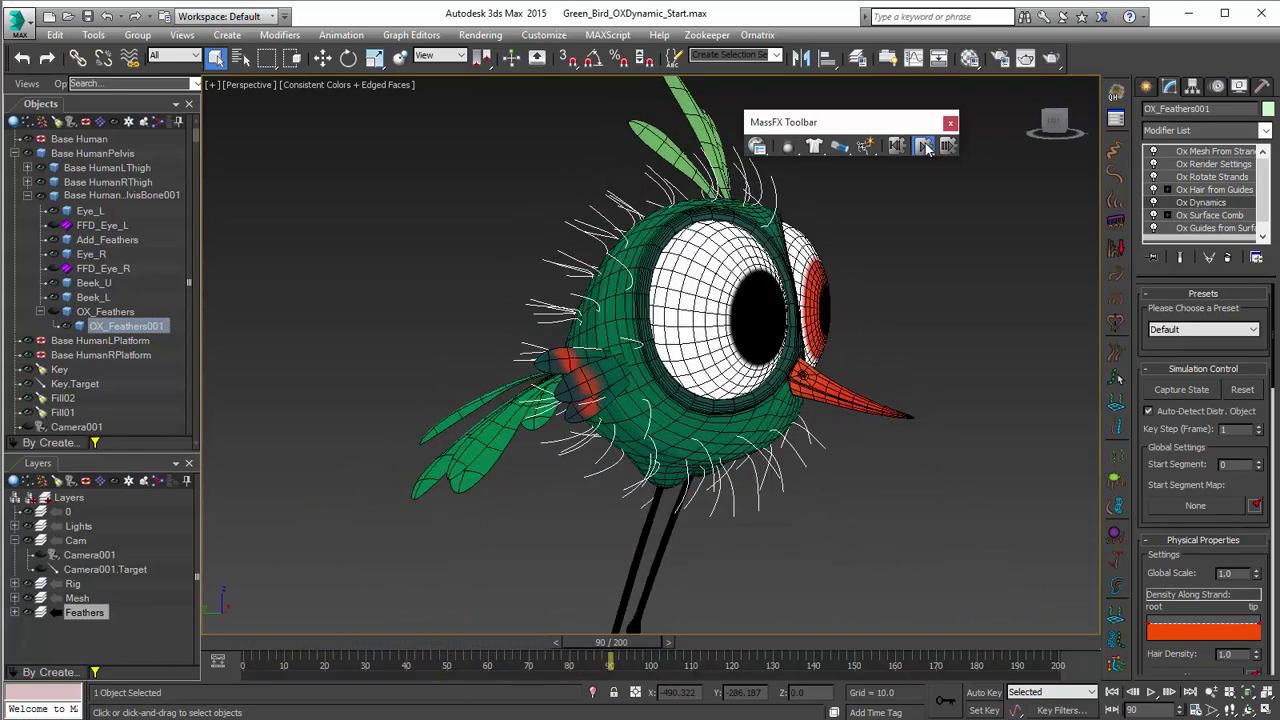
pyautogui.click(788, 147)
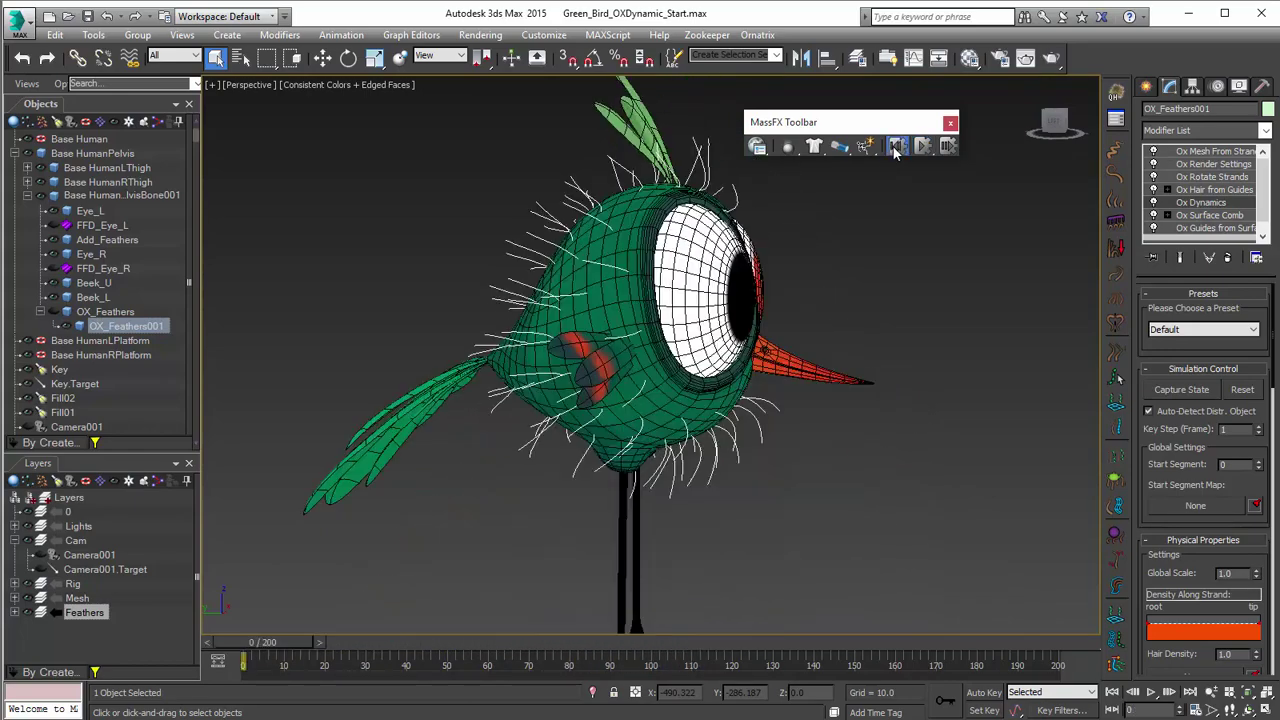
pyautogui.click(757, 147)
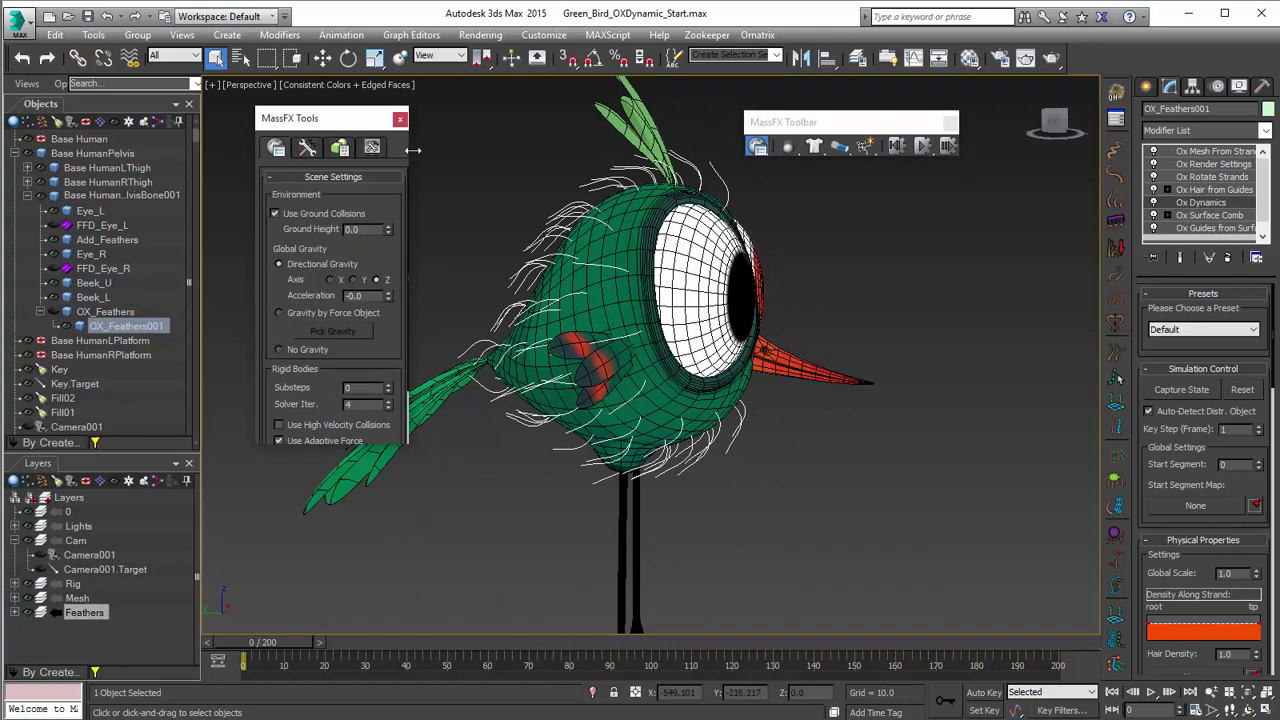
# Enable the MassFX Visualizer, run the feather simulation showing collision shapes, then reset it.
pyautogui.click(373, 148)
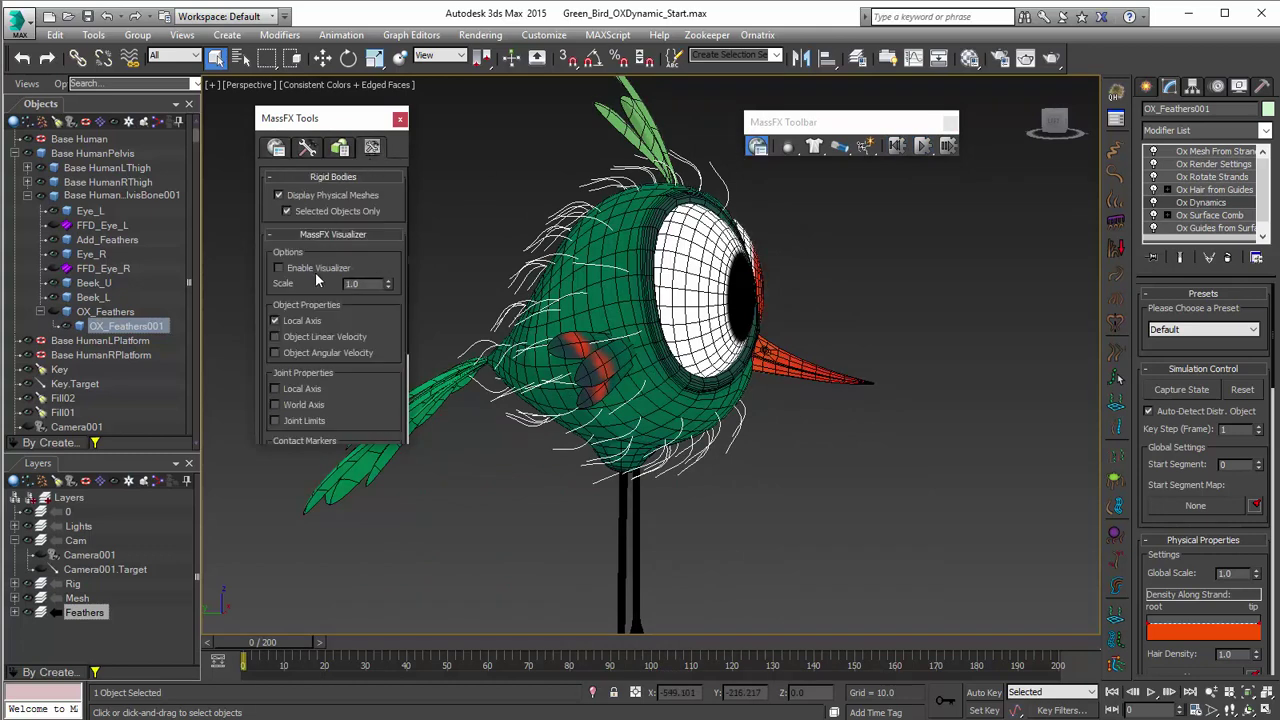
pyautogui.click(898, 146)
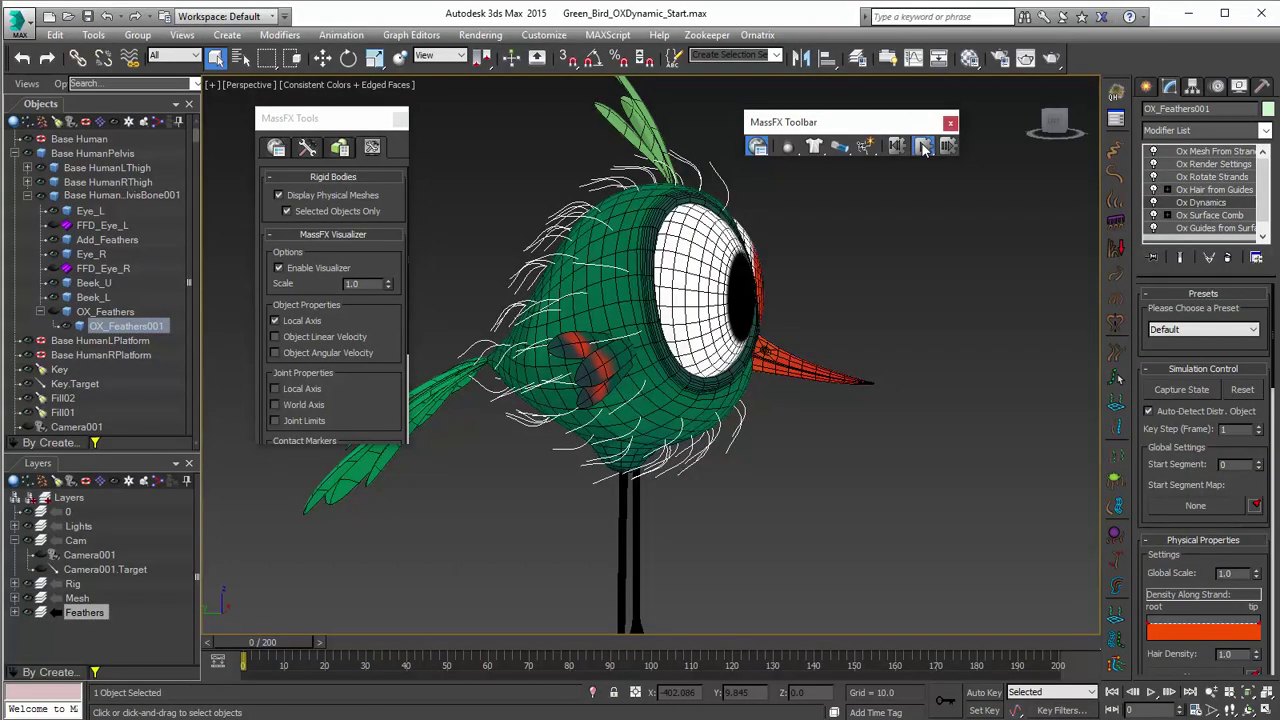
pyautogui.click(922, 146)
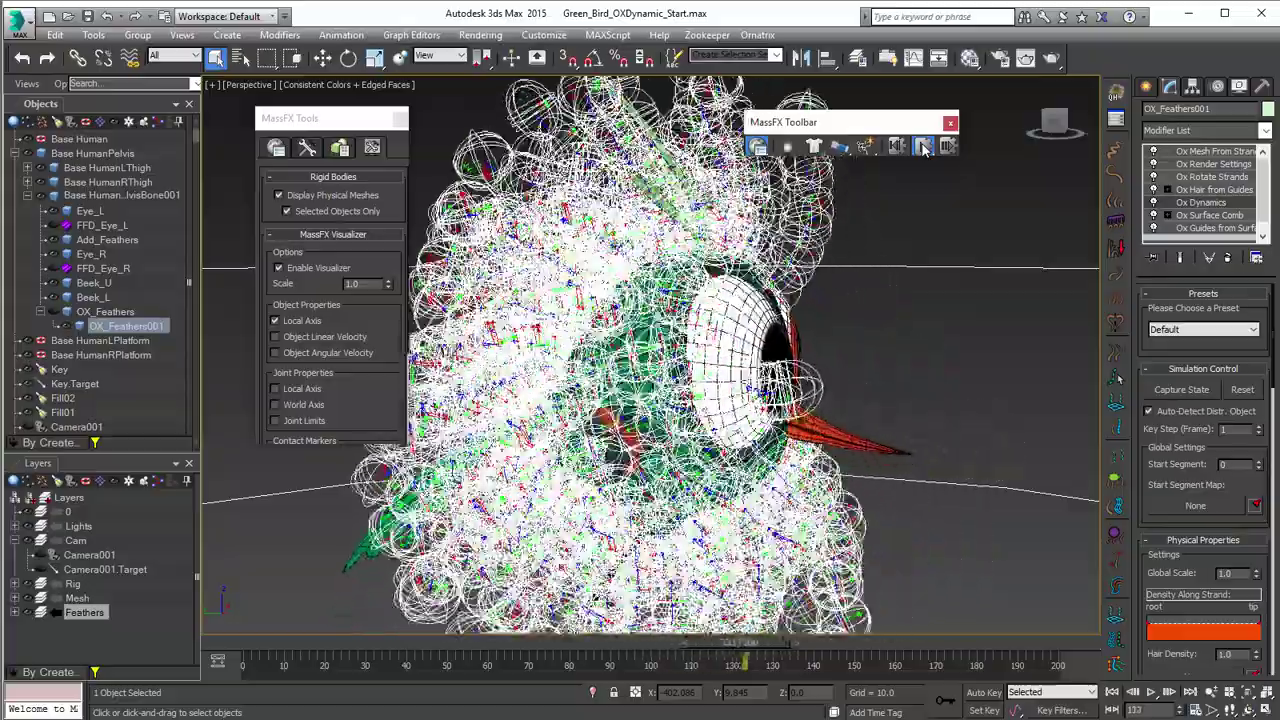
pyautogui.click(922, 147)
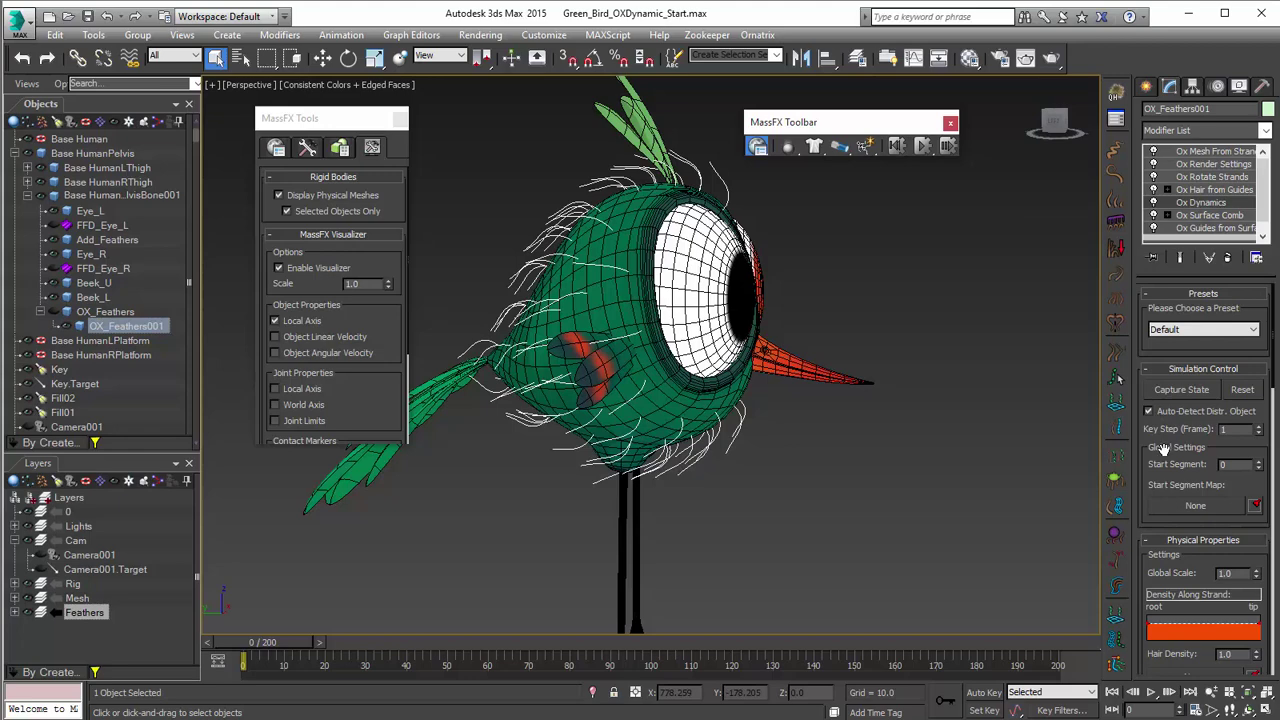
pyautogui.scroll(-5, 1165, 450)
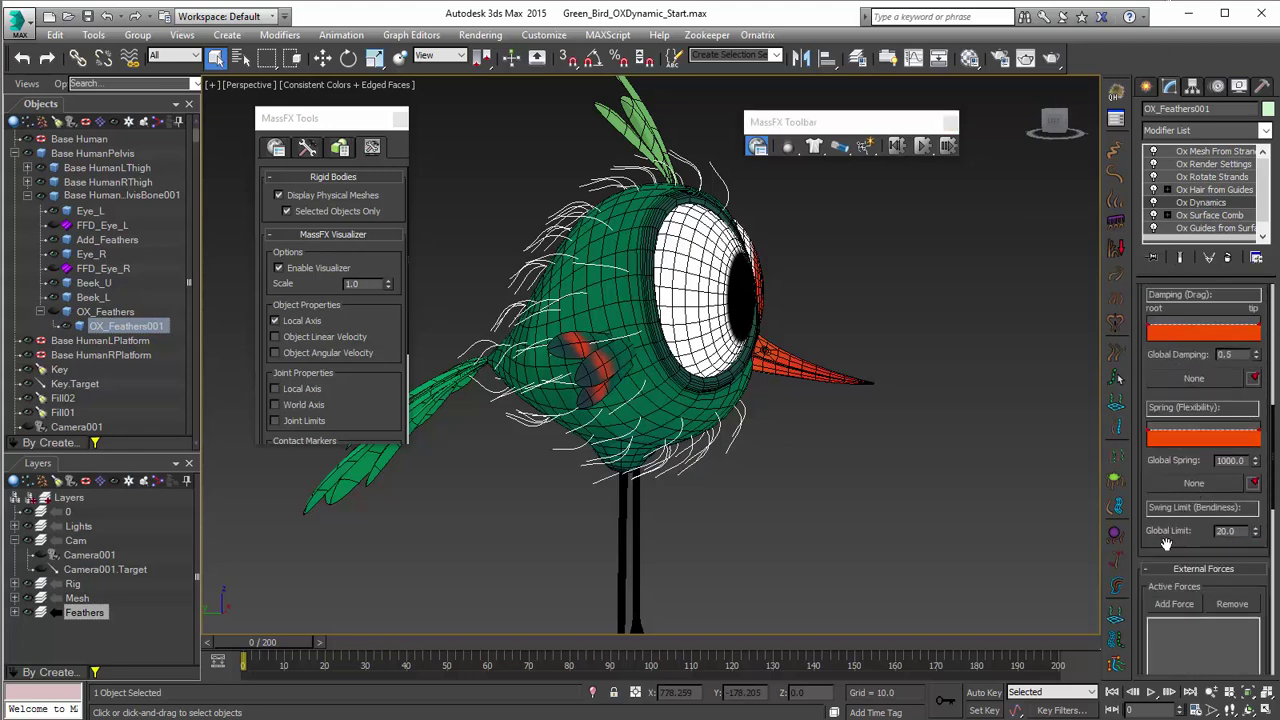
pyautogui.scroll(-5, 1165, 543)
pyautogui.scroll(-2, 1173, 447)
pyautogui.scroll(-2, 1173, 447)
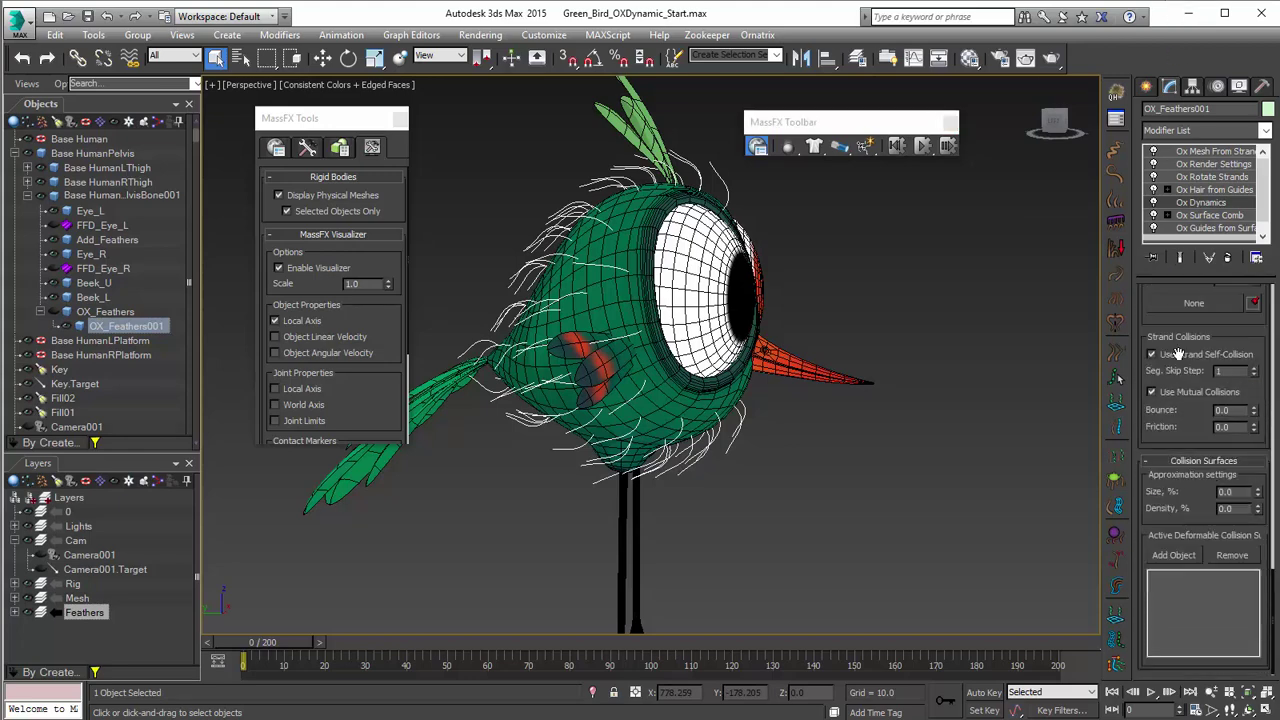
pyautogui.moveTo(1183, 340); pyautogui.dragTo(1187, 560)
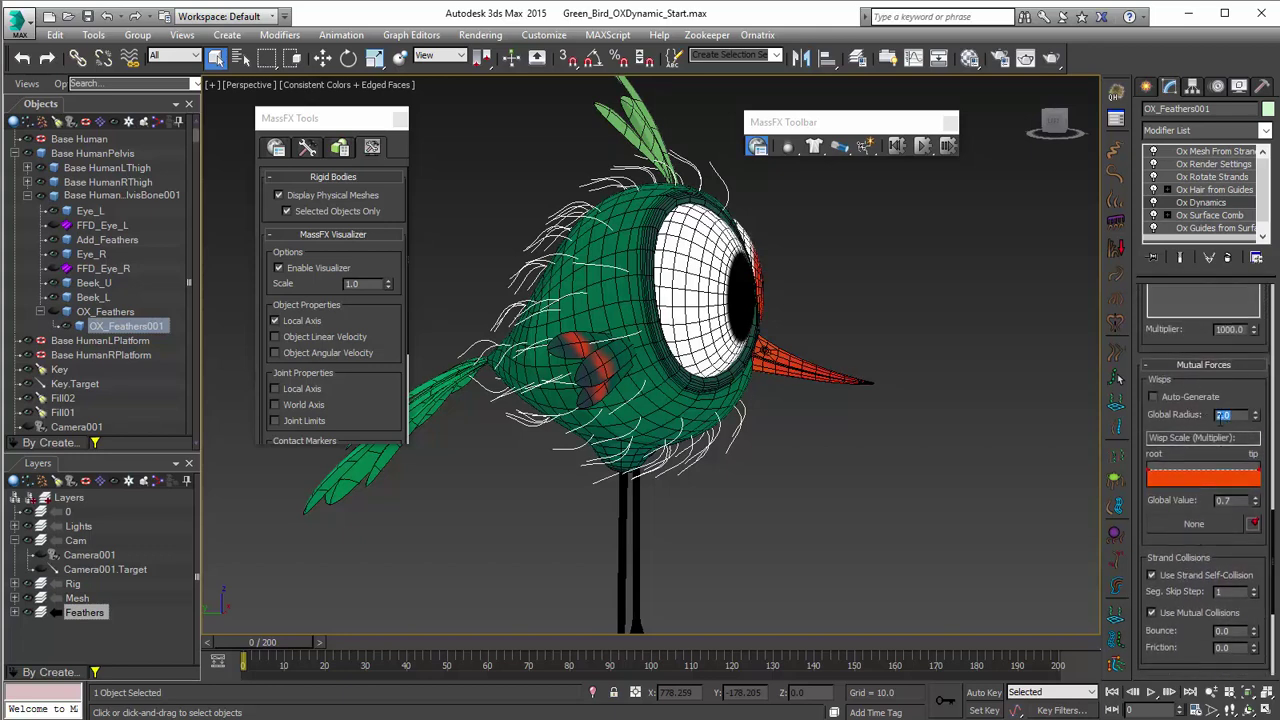
# Run the feather simulation twice with the 1.0-radius wisp colliders, resetting to frame 0 each time.
pyautogui.click(925, 147)
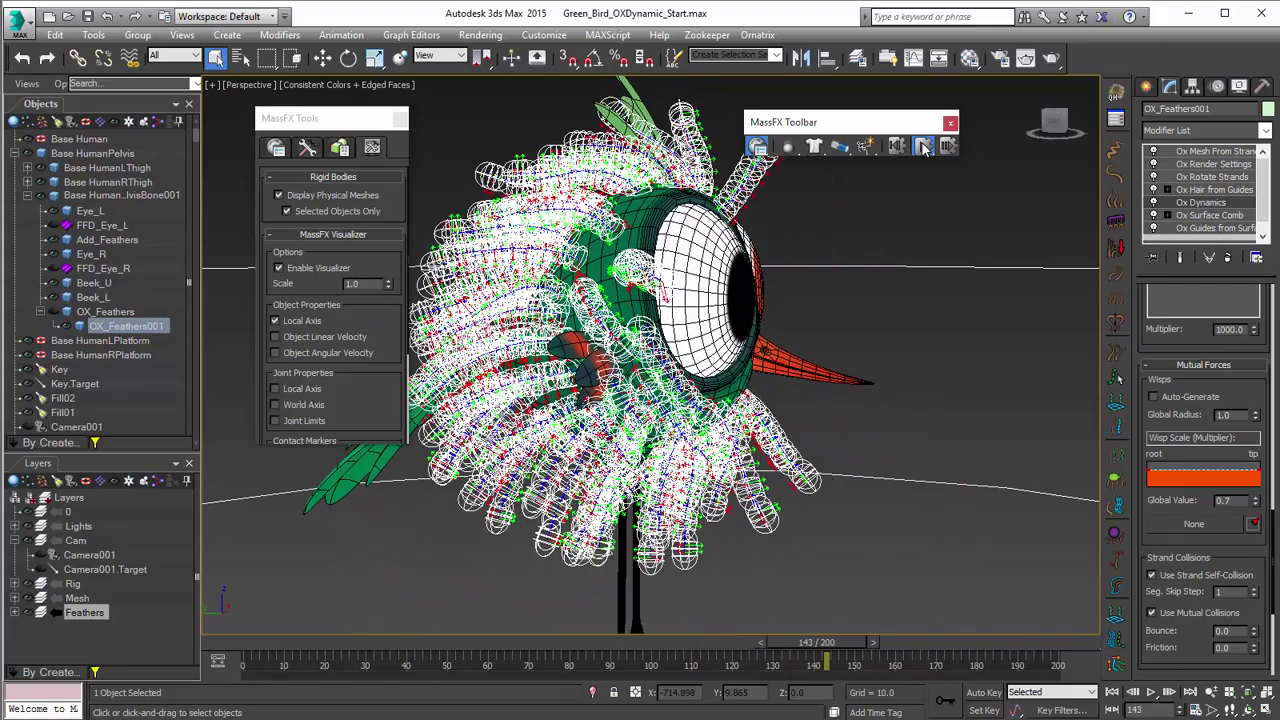
pyautogui.click(924, 148)
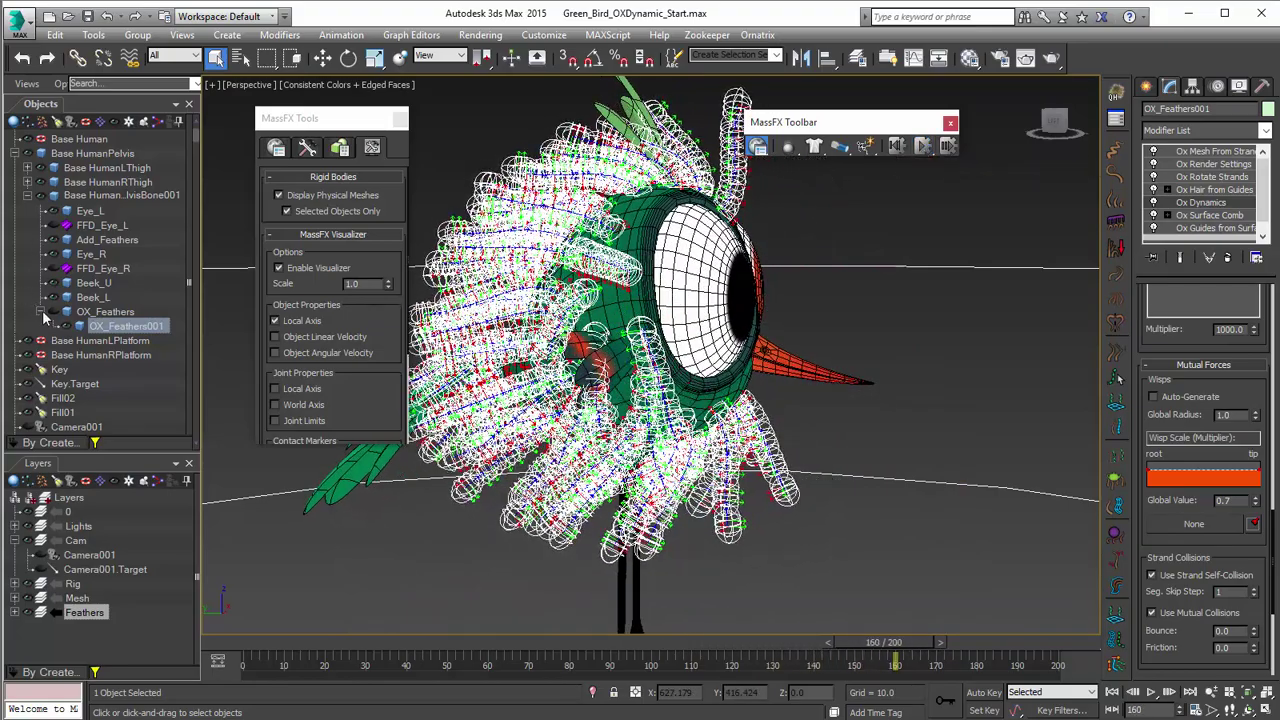
pyautogui.click(896, 147)
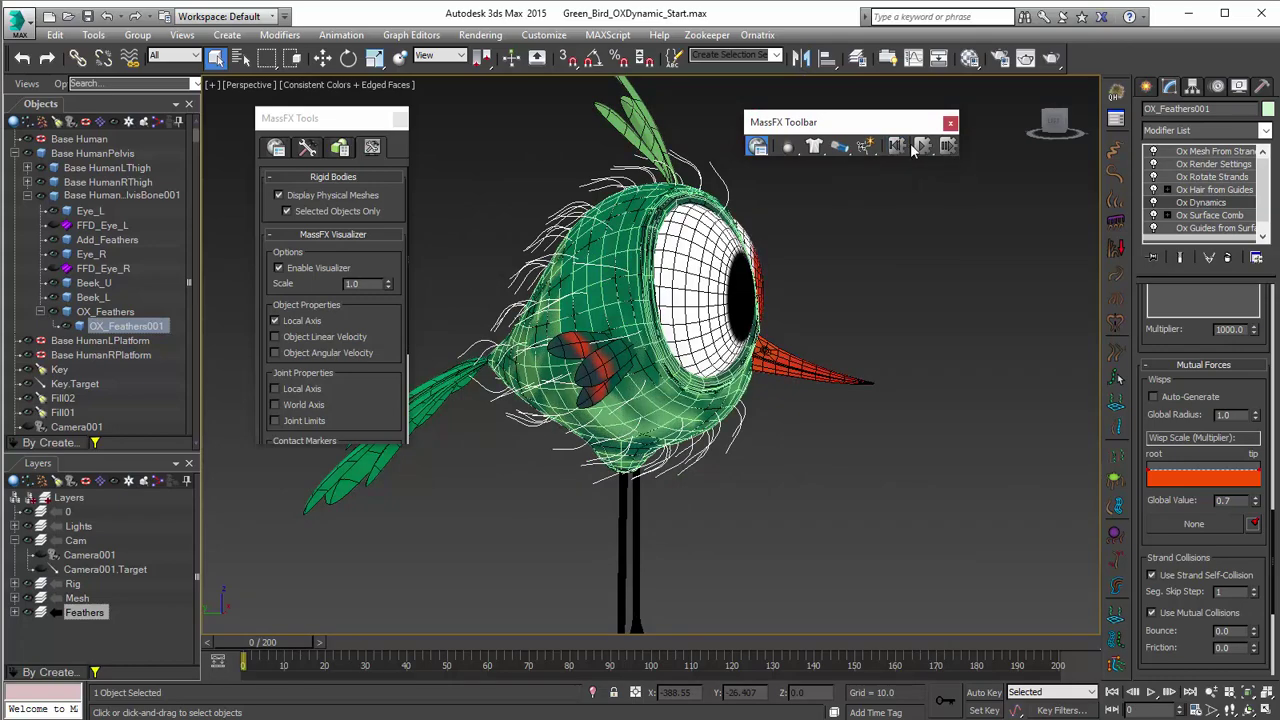
pyautogui.click(924, 148)
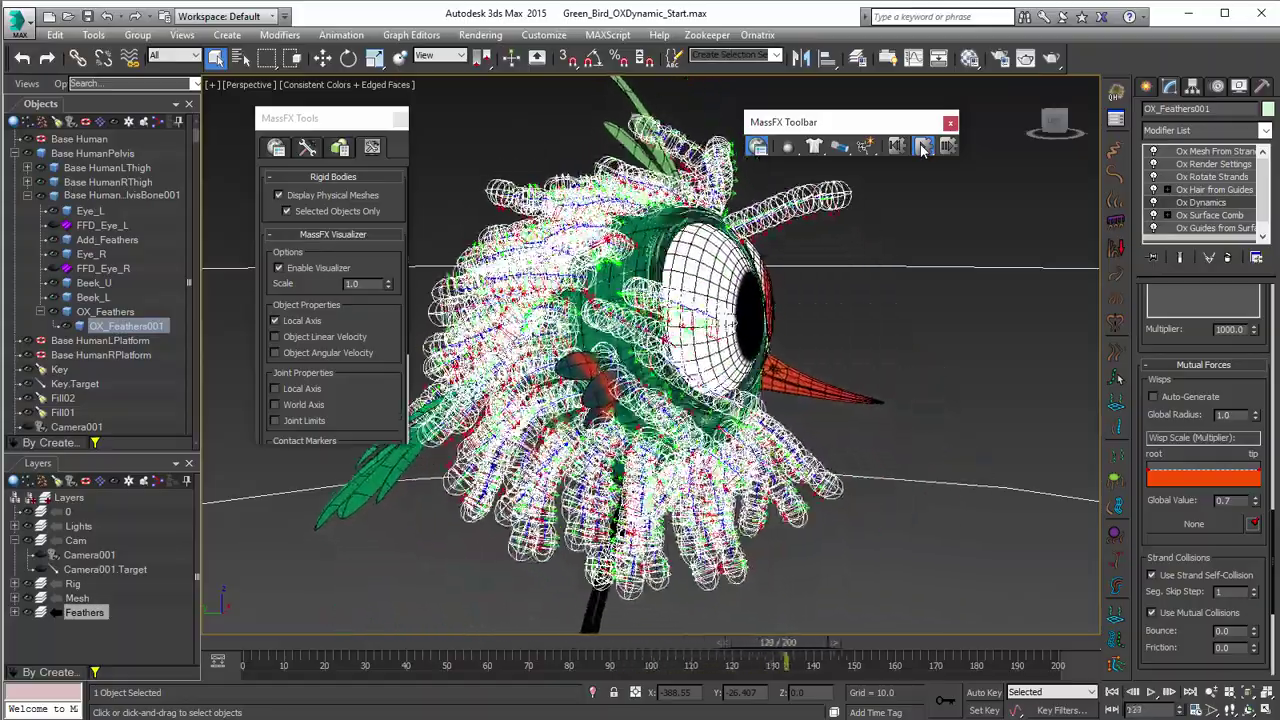
pyautogui.click(897, 147)
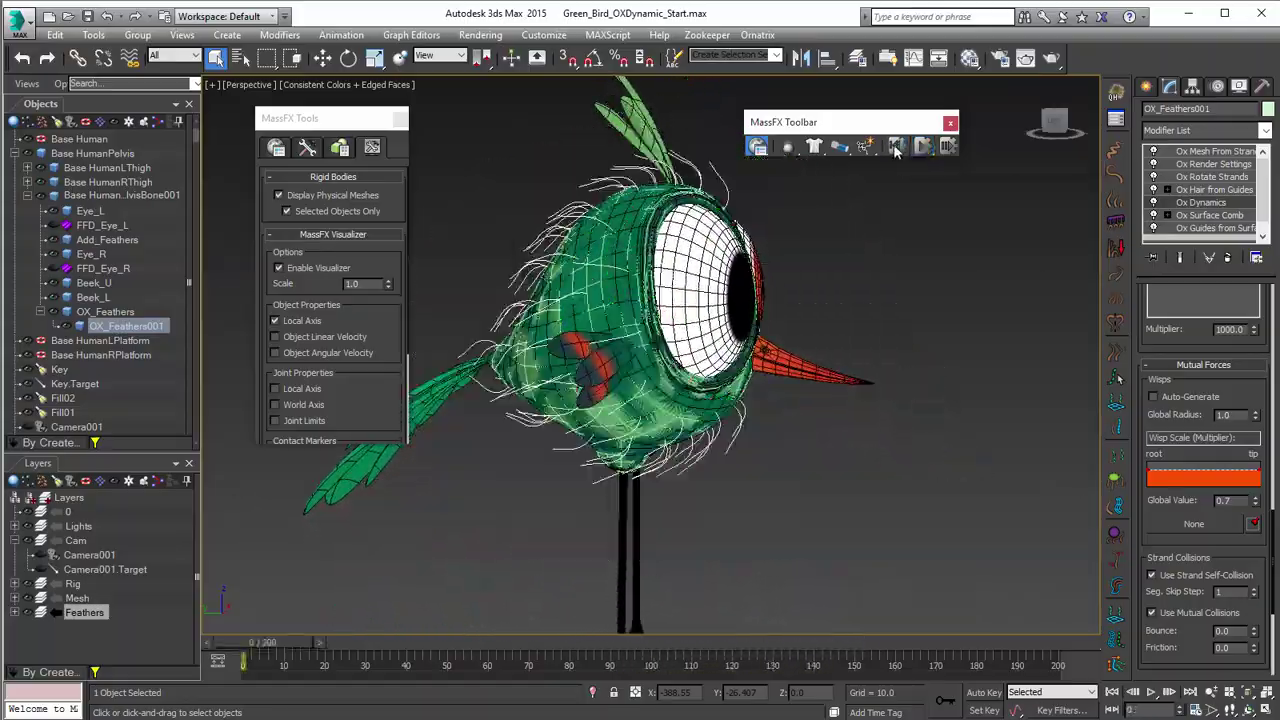
# Change Ox Guides from Surface Num Points from 10 to 4, then return to Ox Dynamics.
pyautogui.click(1216, 228)
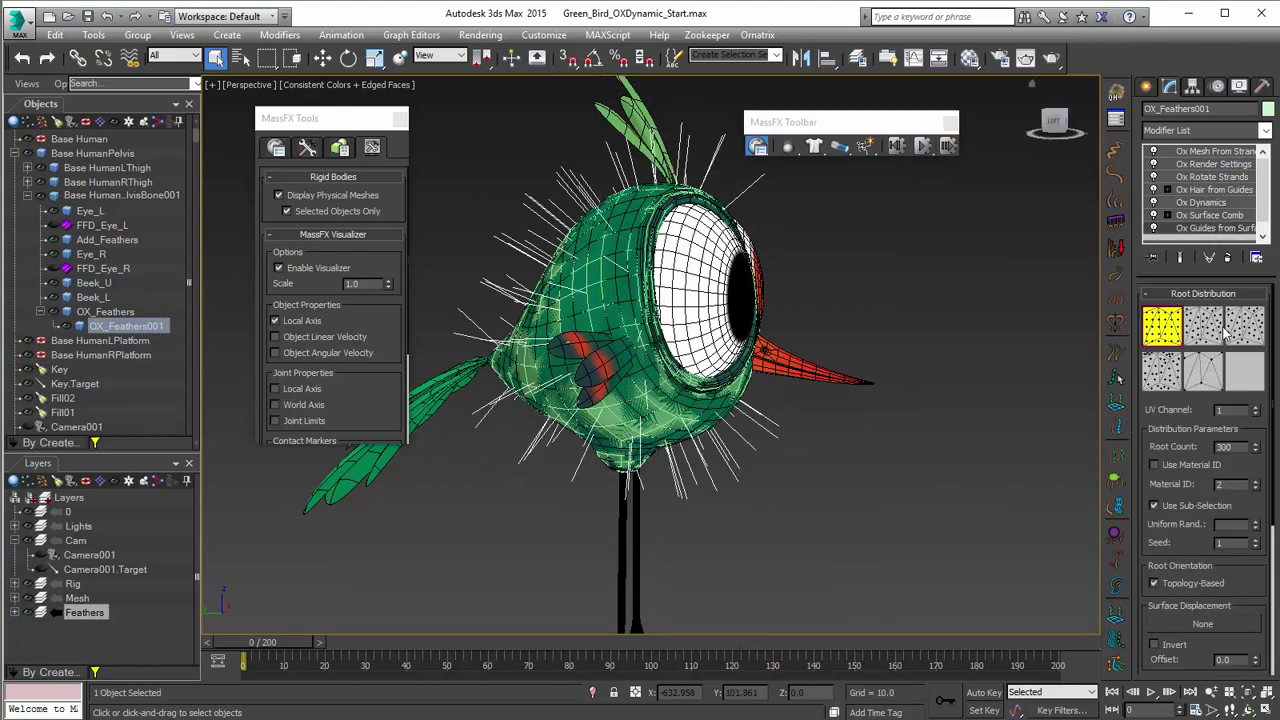
pyautogui.scroll(-5, 1260, 581)
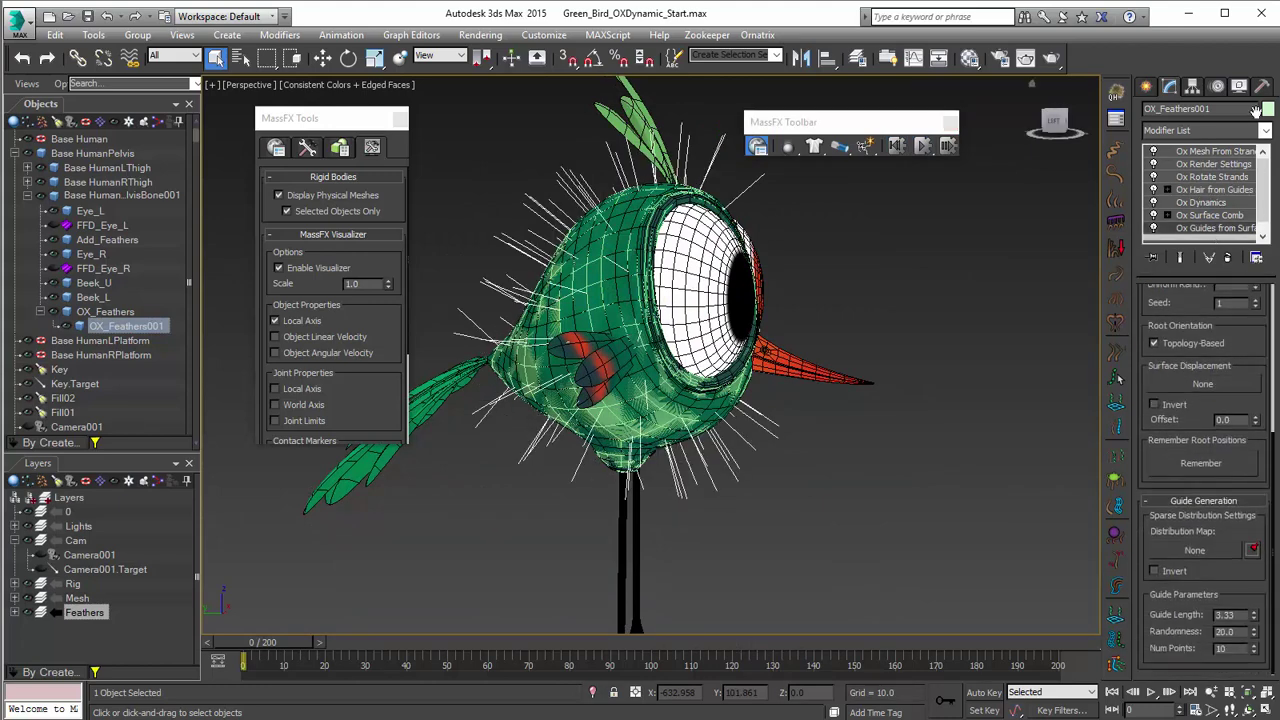
pyautogui.doubleClick(1222, 648)
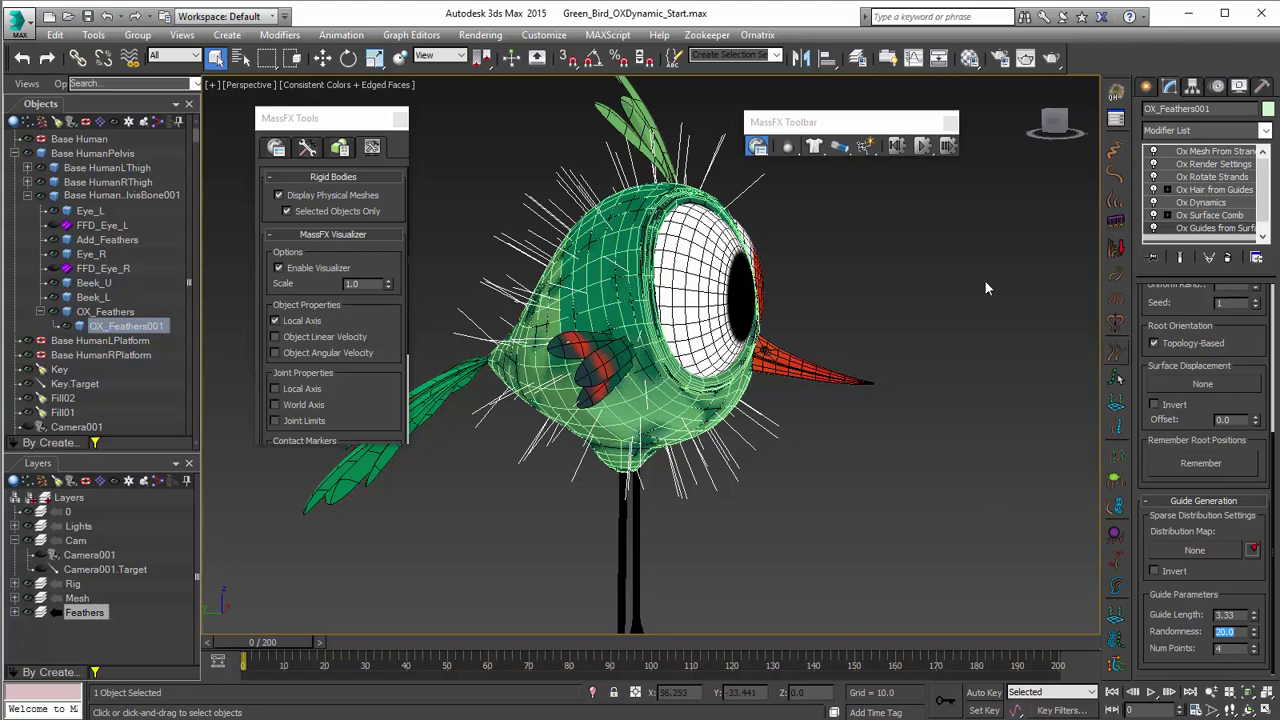
pyautogui.click(1210, 203)
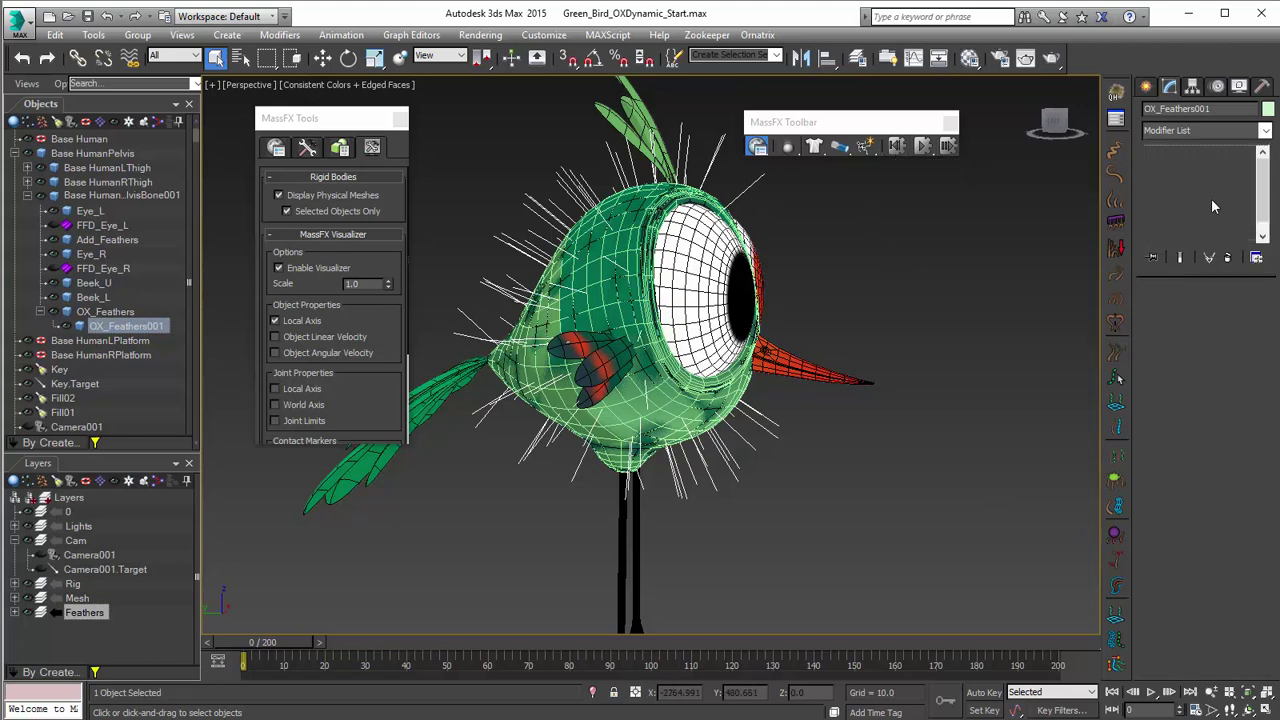
# Turn on Show End Result and replay the 4-point feather simulation, resetting to frame 0.
pyautogui.click(923, 146)
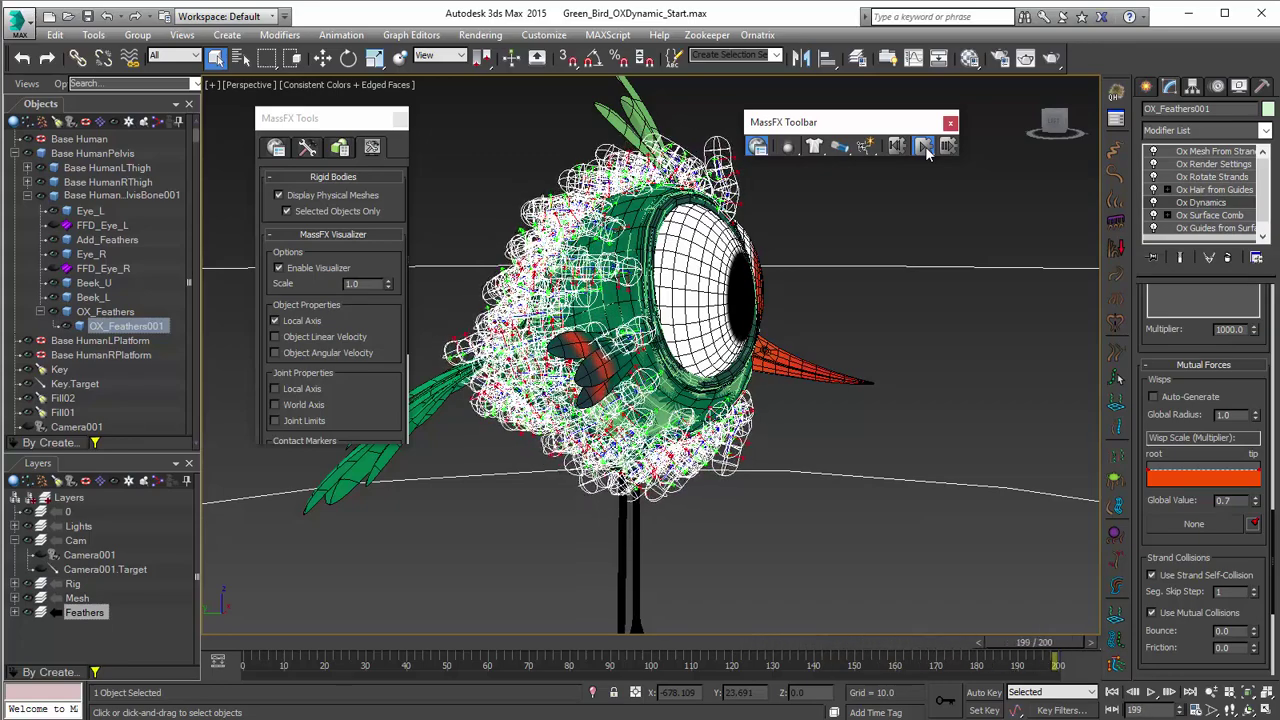
pyautogui.click(897, 146)
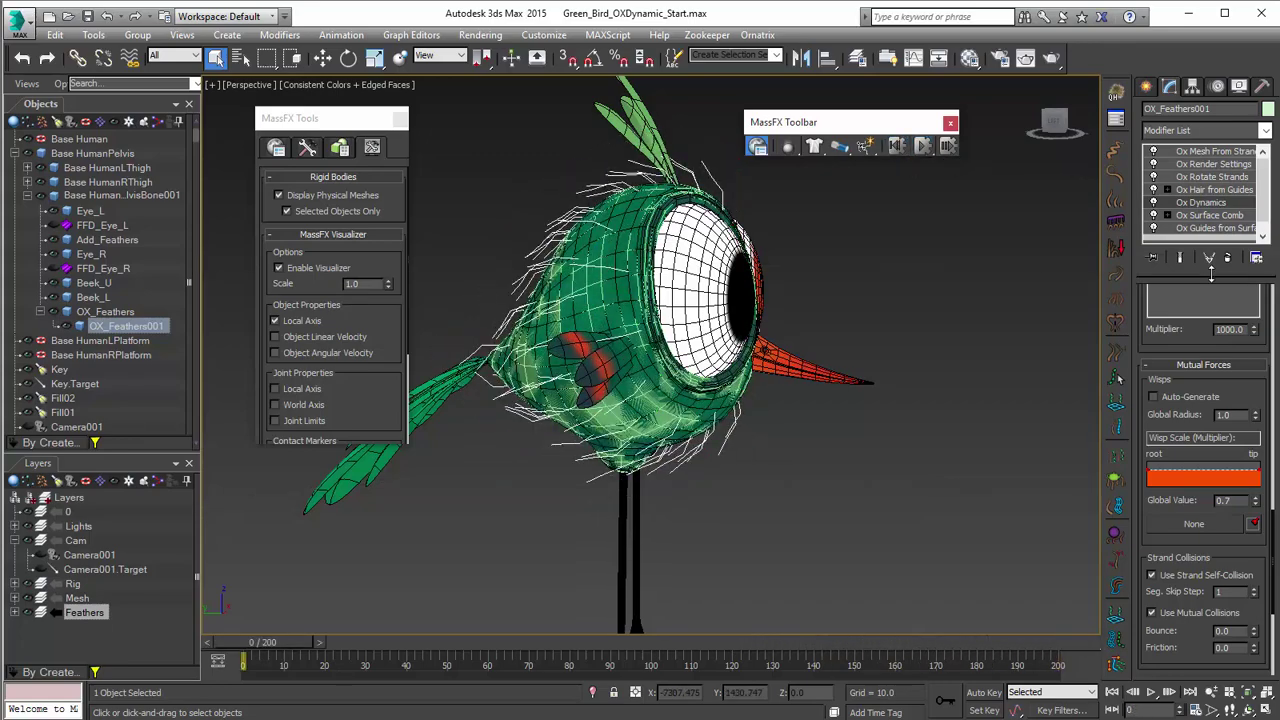
pyautogui.click(1181, 258)
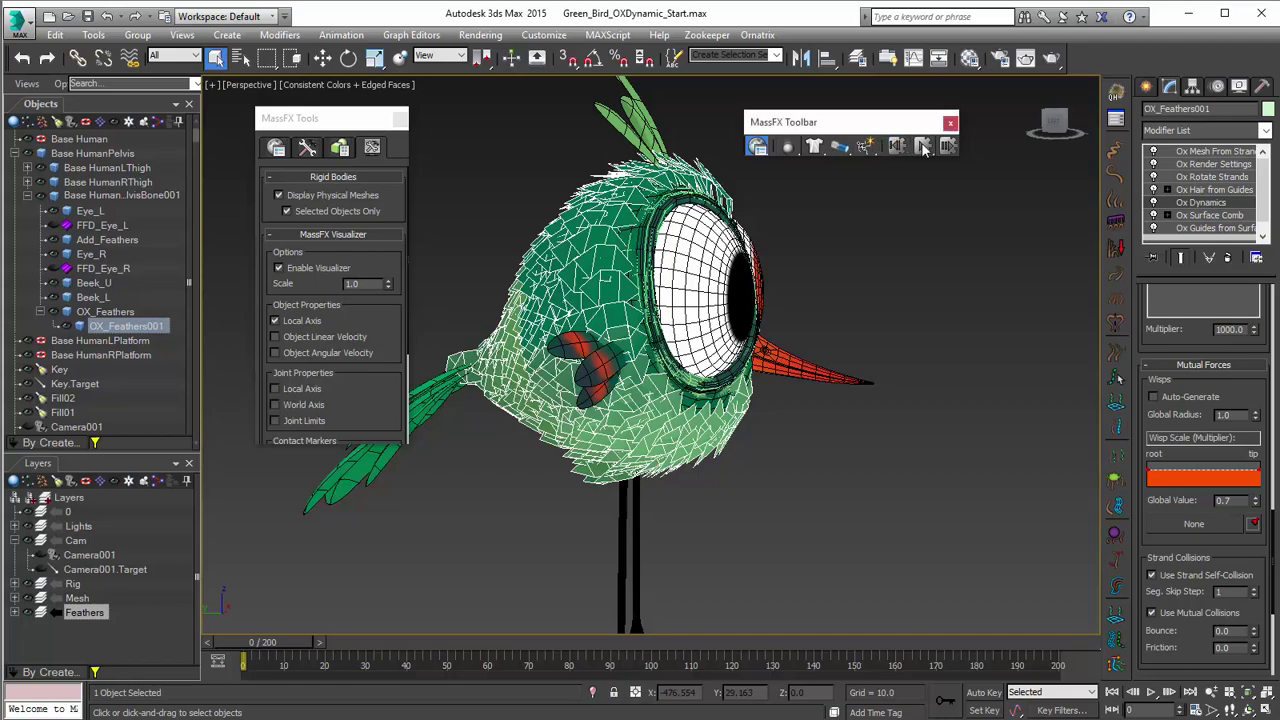
pyautogui.click(923, 147)
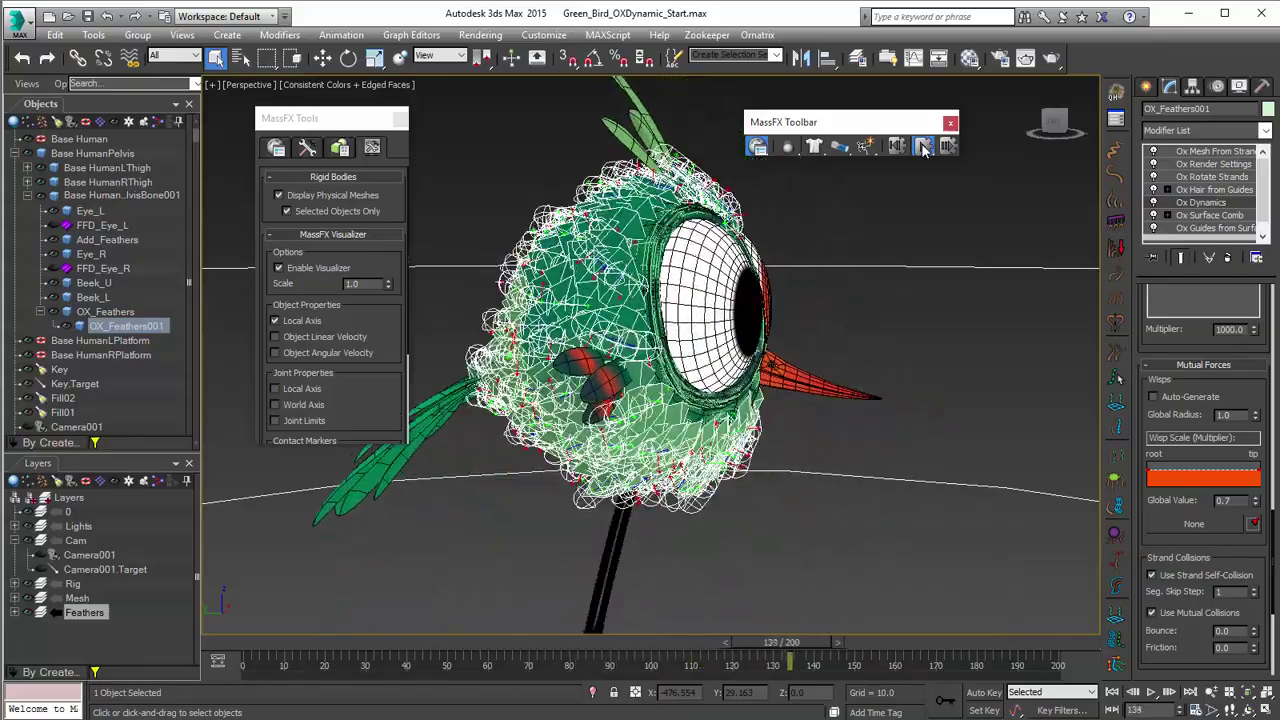
pyautogui.click(895, 147)
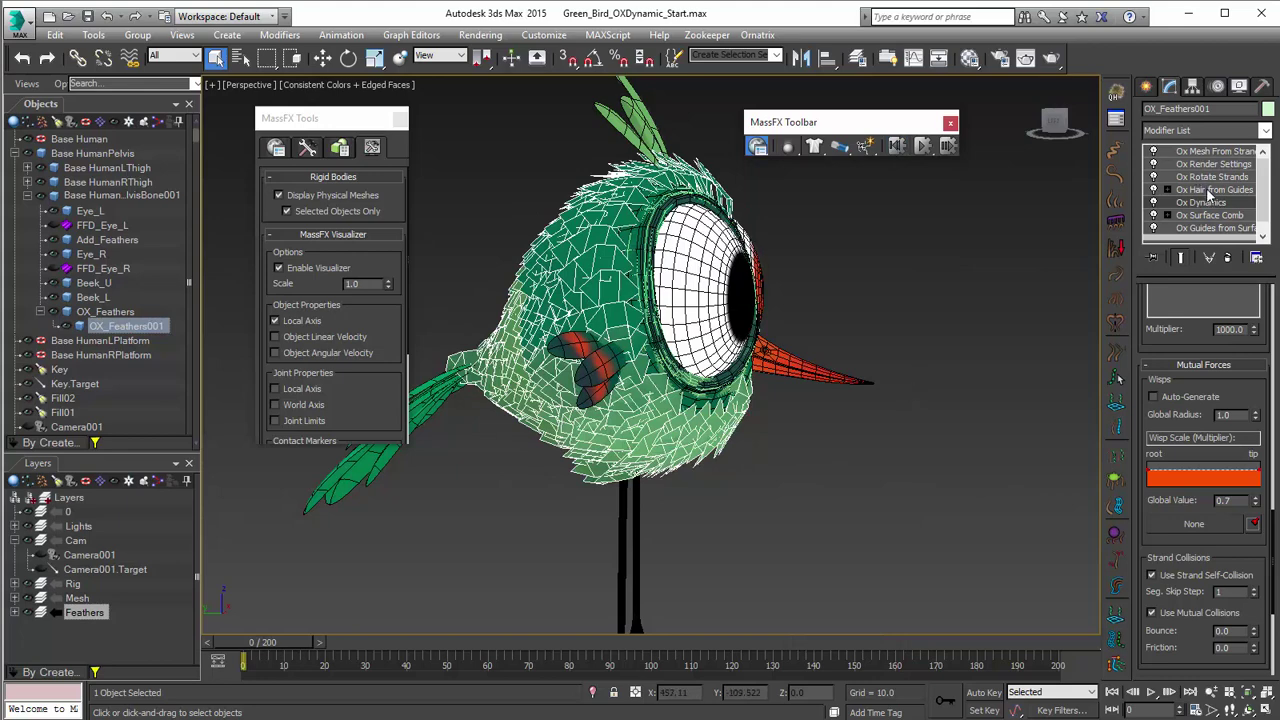
pyautogui.scroll(5, 1190, 380)
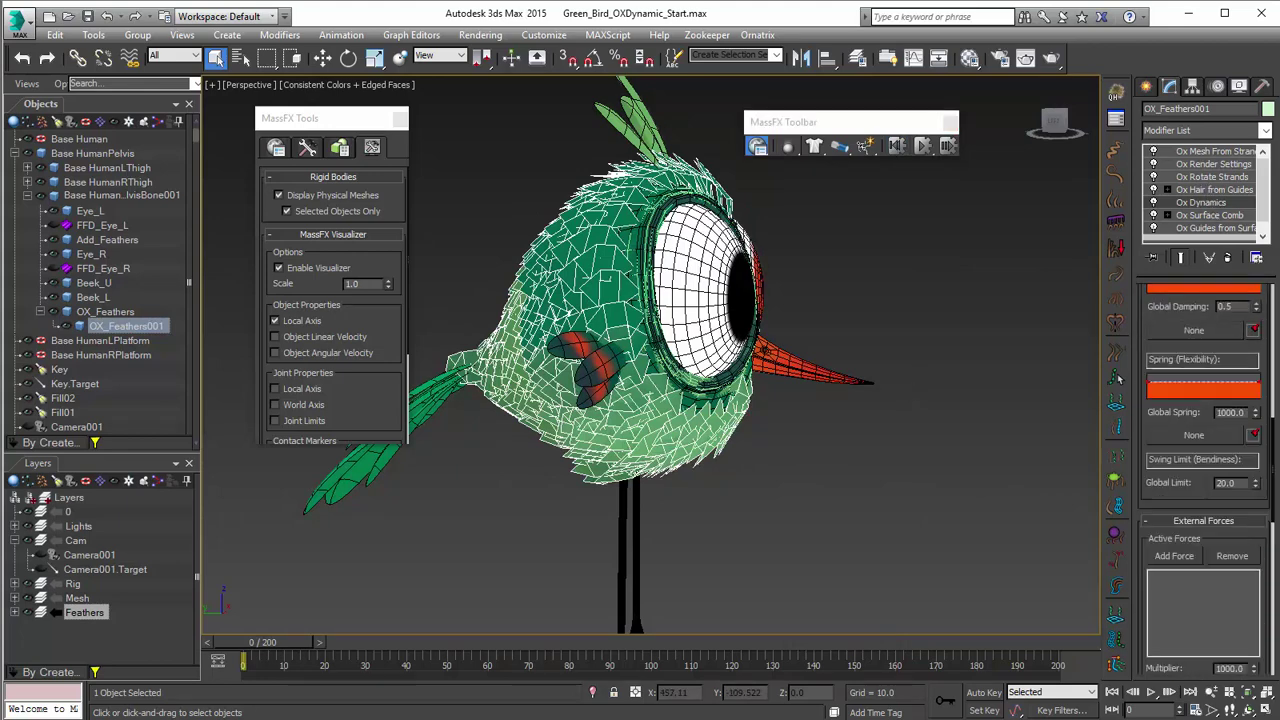
pyautogui.scroll(5, 1180, 380)
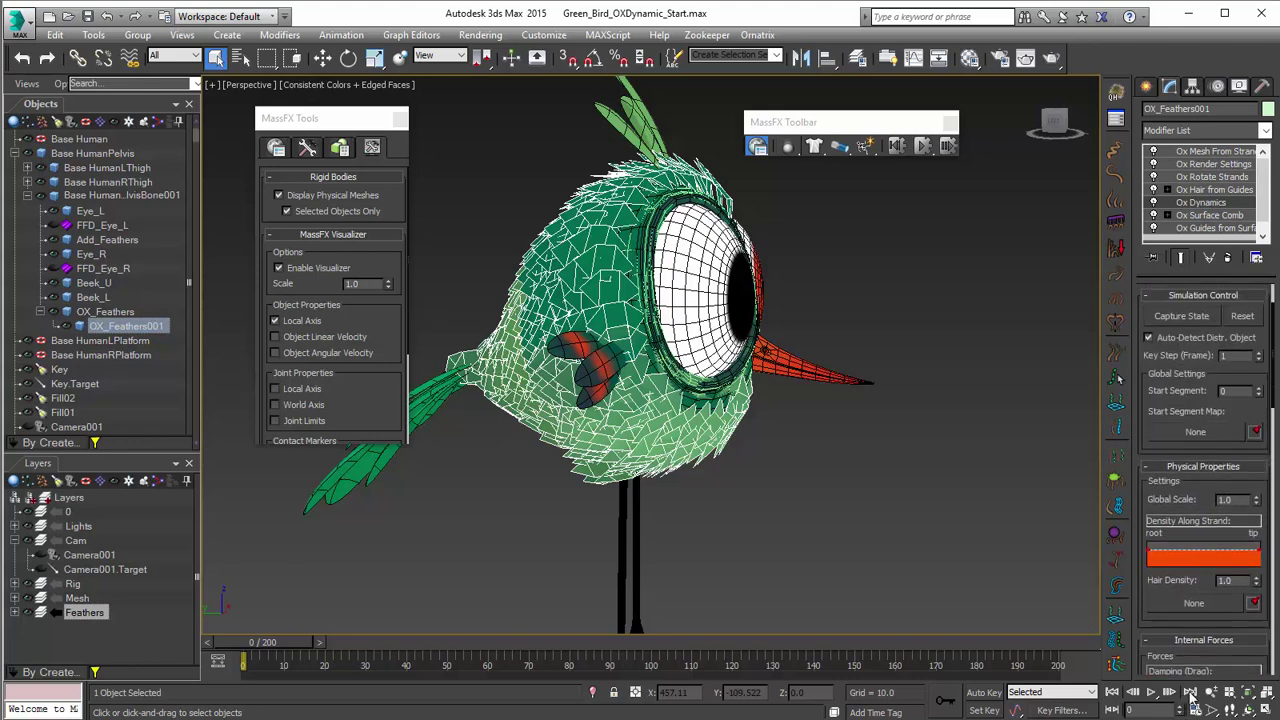
# Set the Ox Dynamics Hair Density to 0.75.
pyautogui.scroll(-5, 1185, 380)
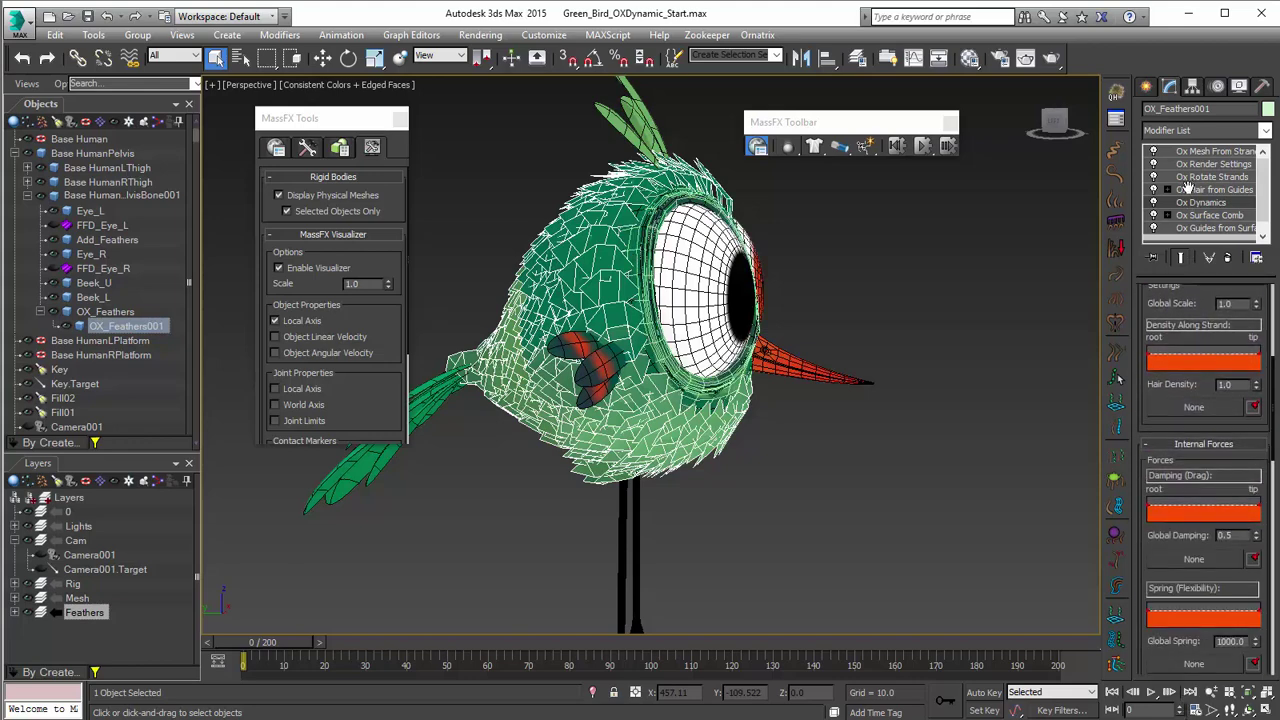
pyautogui.doubleClick(1238, 399)
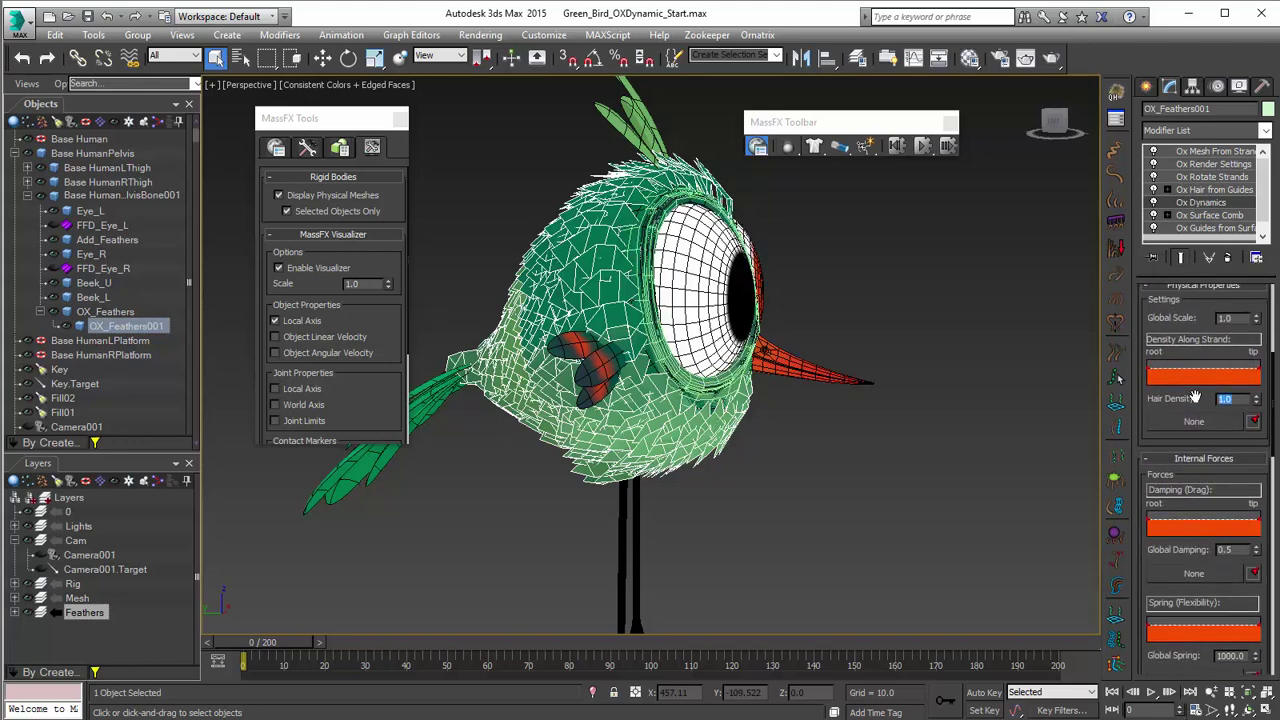
pyautogui.write('.75')
pyautogui.press('Tab')
# Run the simulation with the new density, stop it partway, and reset the feathers.
pyautogui.click(924, 147)
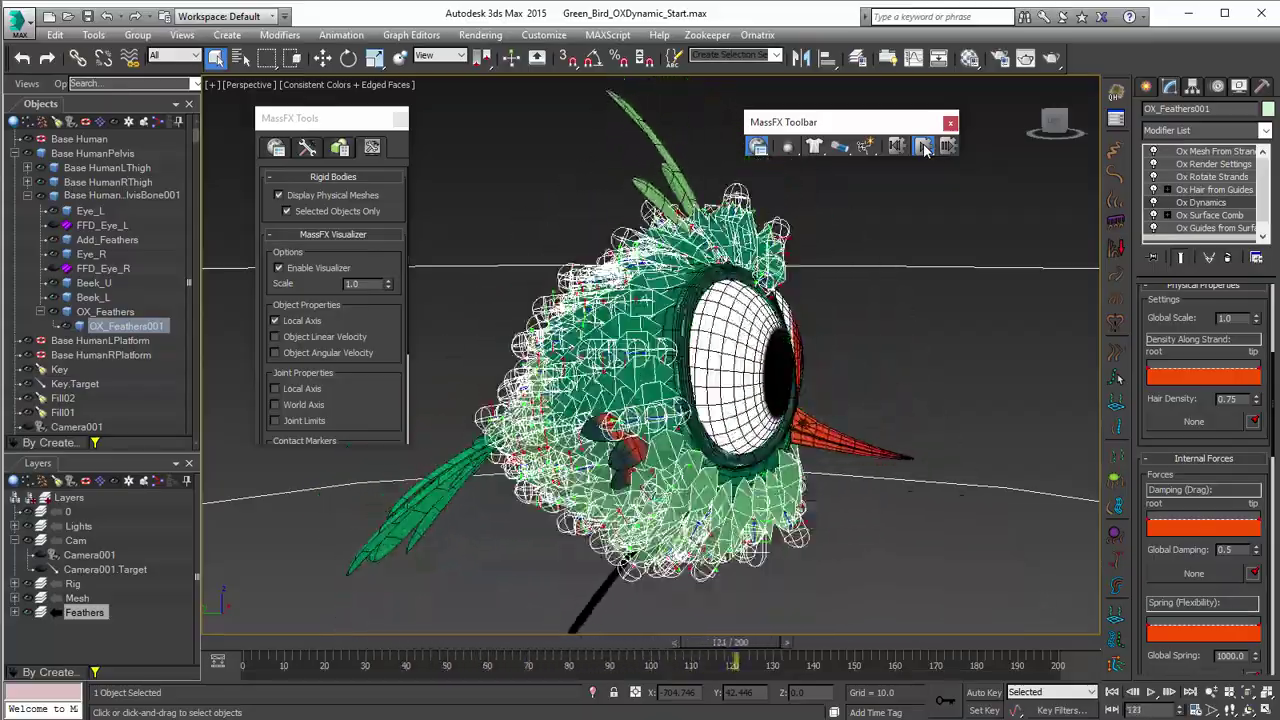
pyautogui.click(924, 147)
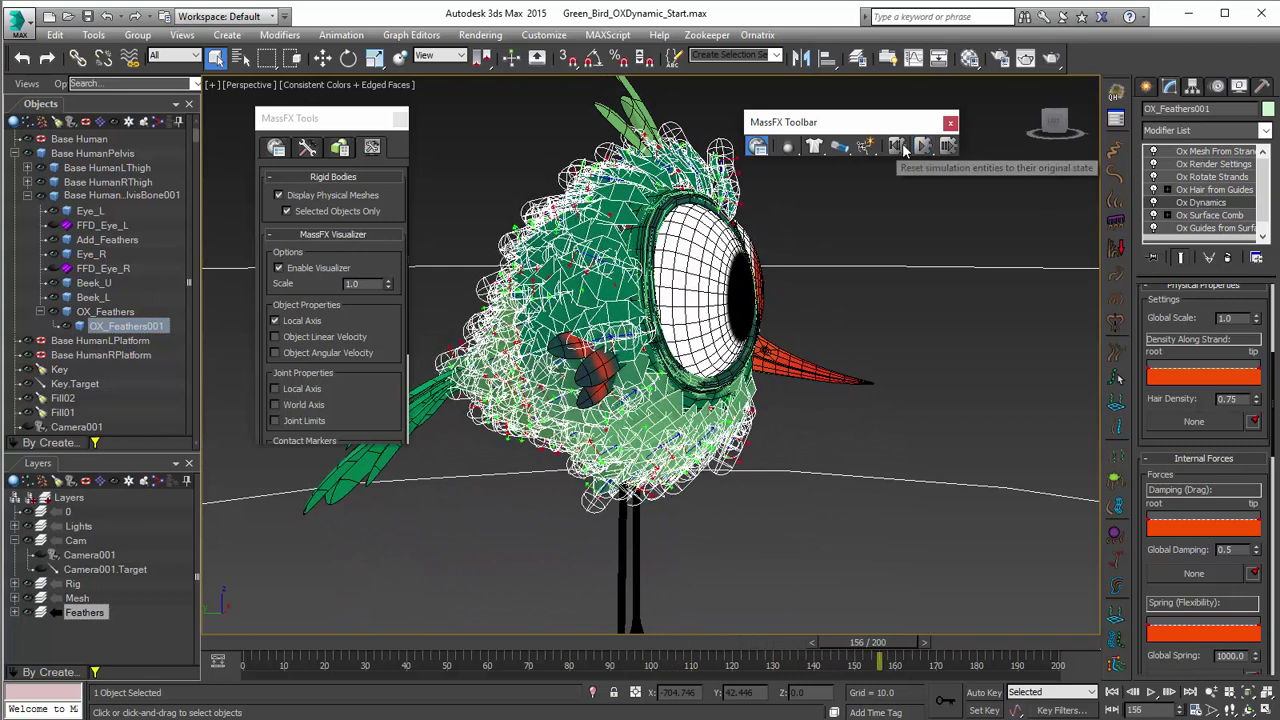
pyautogui.click(897, 147)
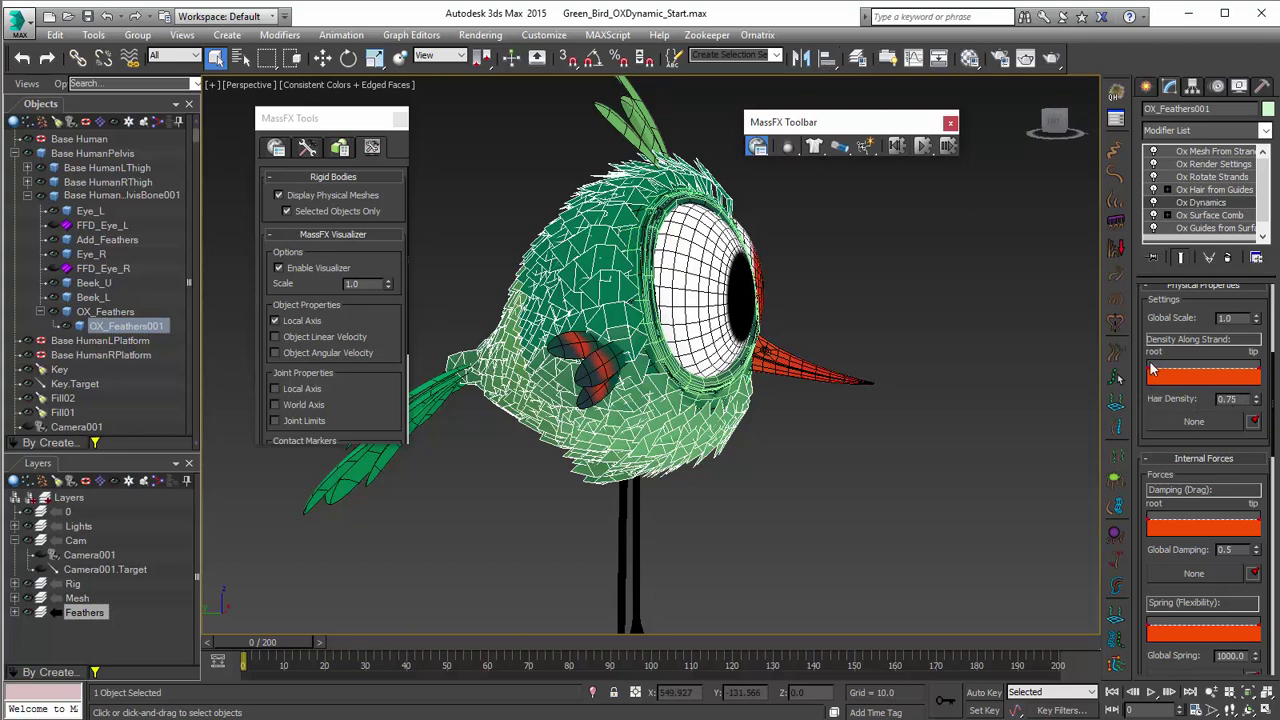
# Reset the simulation, expand the Feathers layer, and select the Wind001 force.
pyautogui.click(898, 147)
pyautogui.keyDown('alt'); pyautogui.moveTo(770, 330); pyautogui.dragTo(811, 401, button='middle'); pyautogui.keyUp('alt')
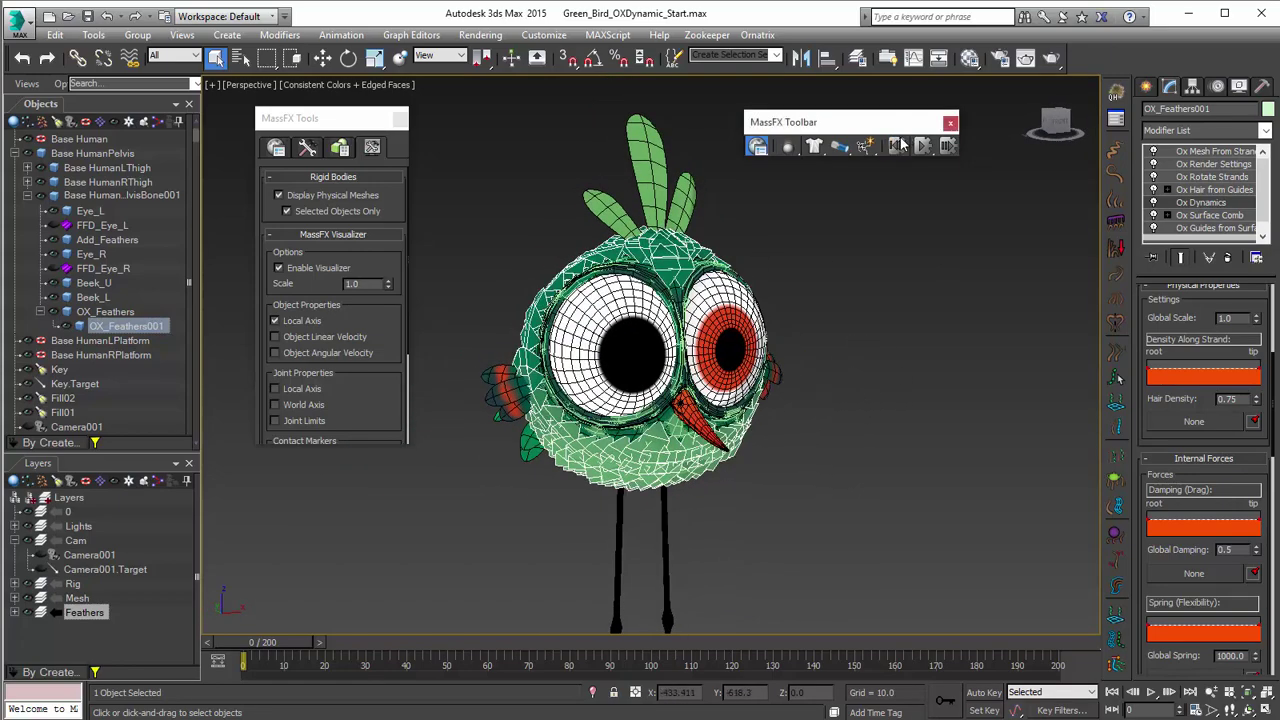
pyautogui.keyDown('alt'); pyautogui.moveTo(826, 184); pyautogui.dragTo(903, 270, button='middle'); pyautogui.keyUp('alt')
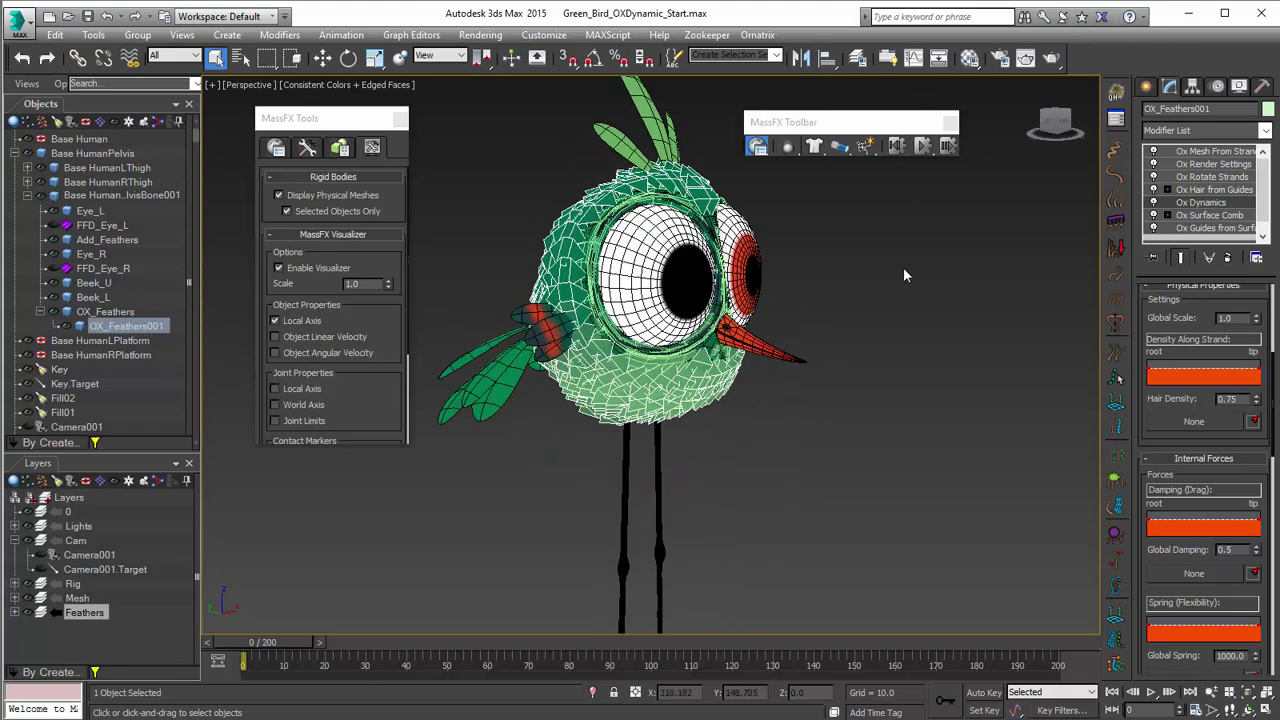
pyautogui.click(14, 612)
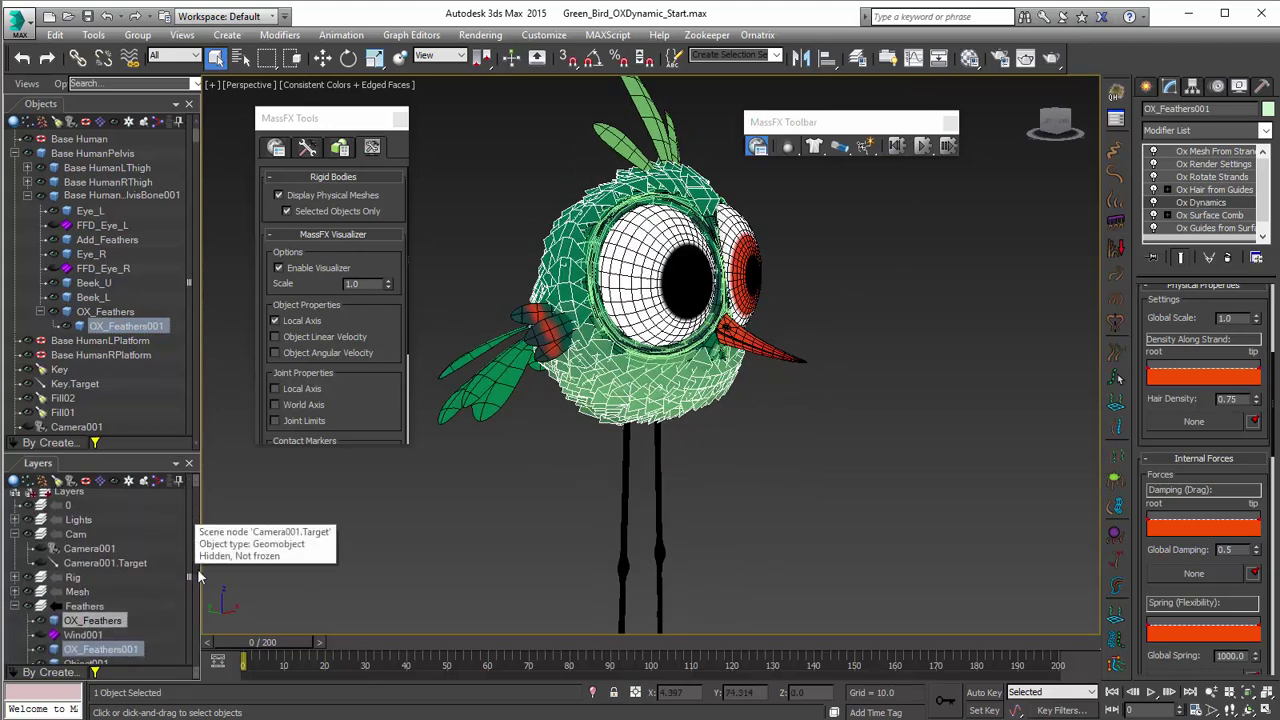
pyautogui.scroll(-1, 60, 615)
pyautogui.click(80, 624)
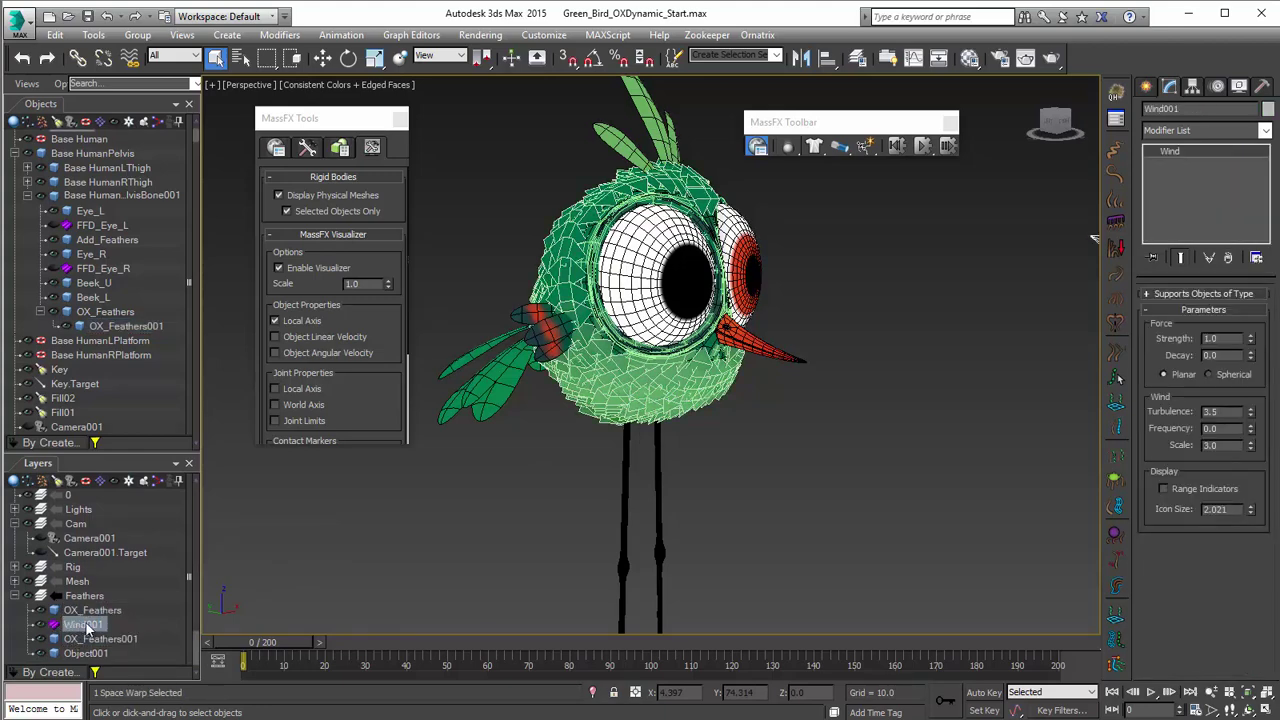
# Frame the wind gizmo beside the bird and review Strength 1.0, Turbulence 3.5, Scale 3.0.
pyautogui.moveTo(925, 357); pyautogui.dragTo(778, 282, button='middle')
pyautogui.scroll(-2, 778, 282)
pyautogui.moveTo(760, 345); pyautogui.dragTo(800, 380, button='middle')
pyautogui.click(1215, 338)
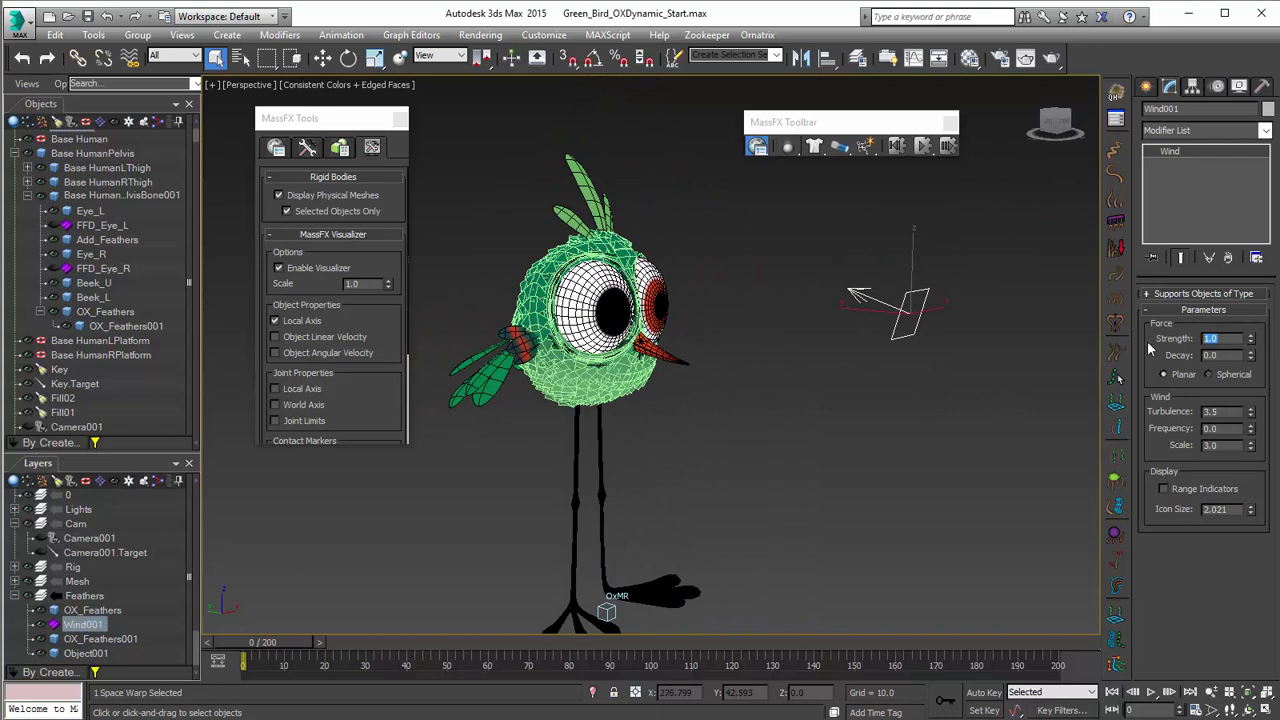
pyautogui.click(1196, 412)
pyautogui.doubleClick(1226, 444)
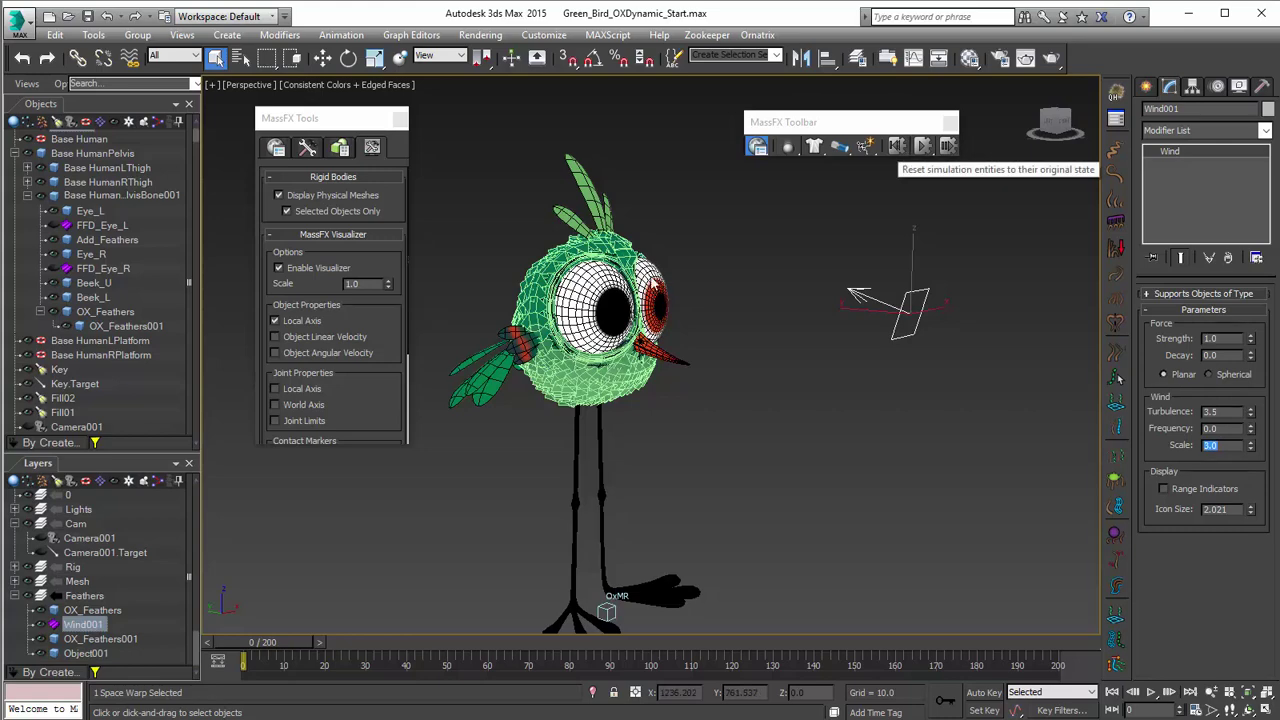
pyautogui.click(702, 214)
# Add Wind001 as an active external force in OX_Feathers001's Ox Dynamics, with multiplier 1000.0.
pyautogui.click(640, 240)
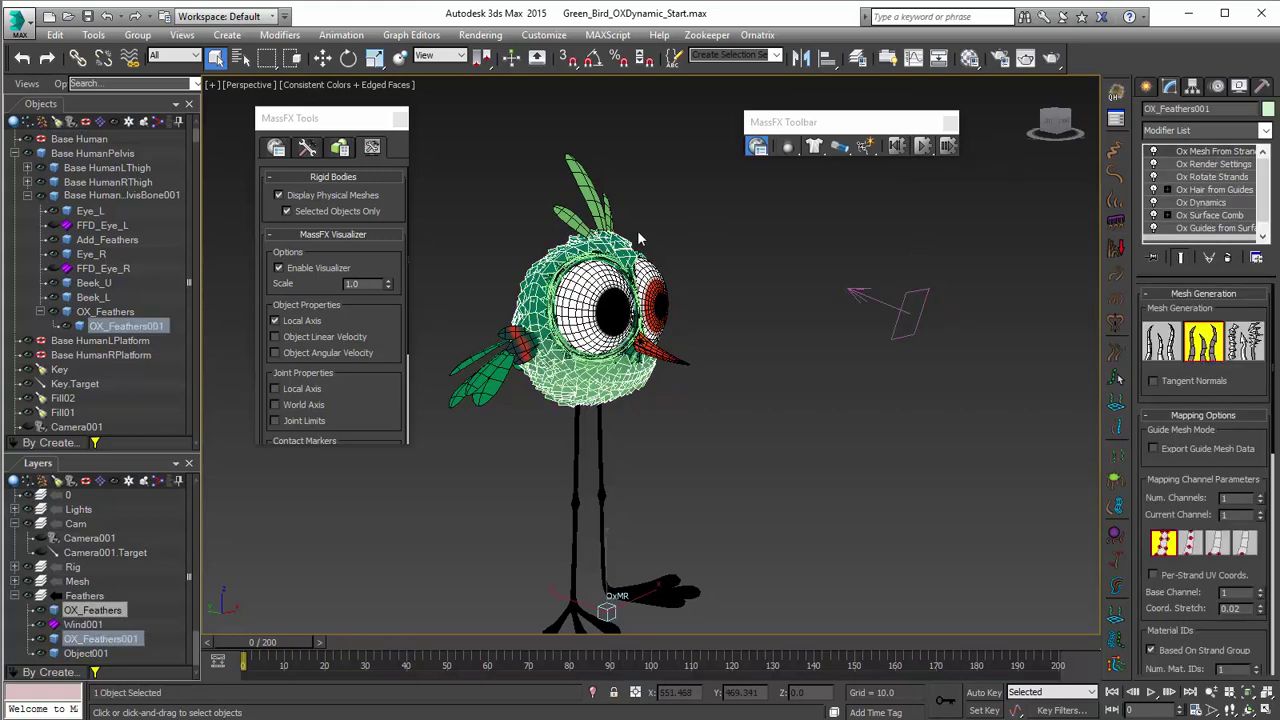
pyautogui.click(1204, 202)
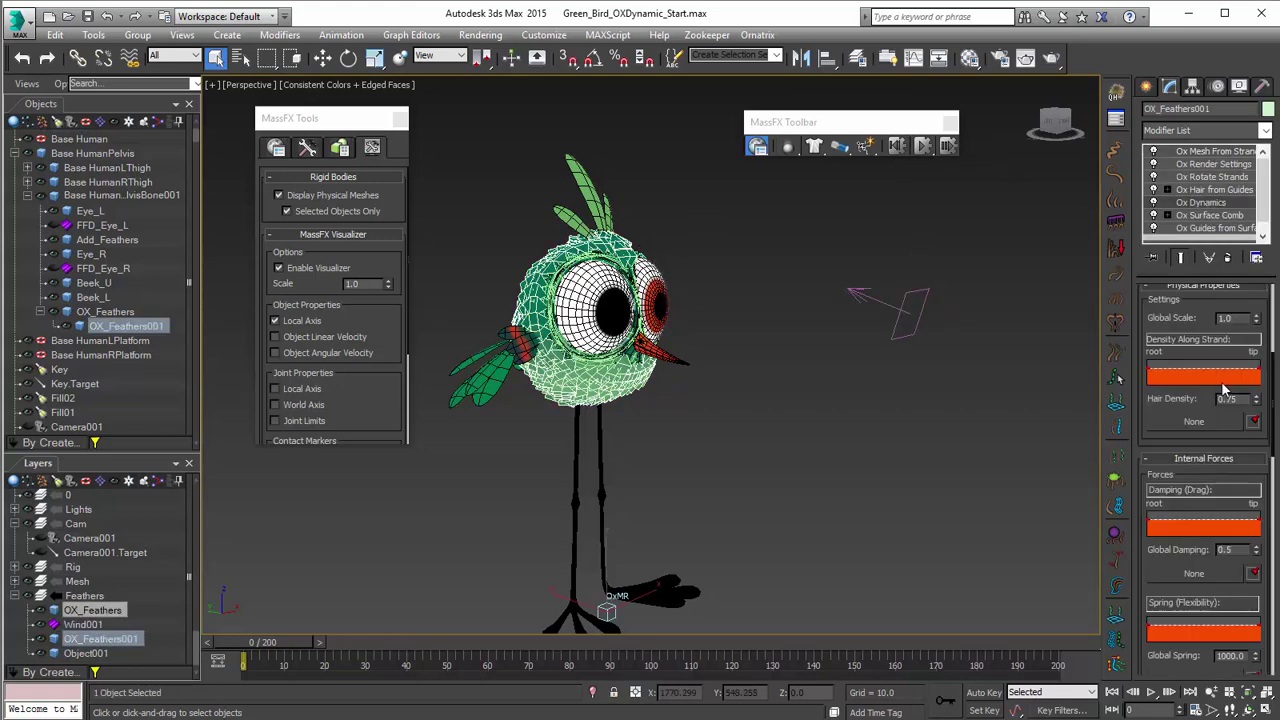
pyautogui.scroll(-5, 1200, 404)
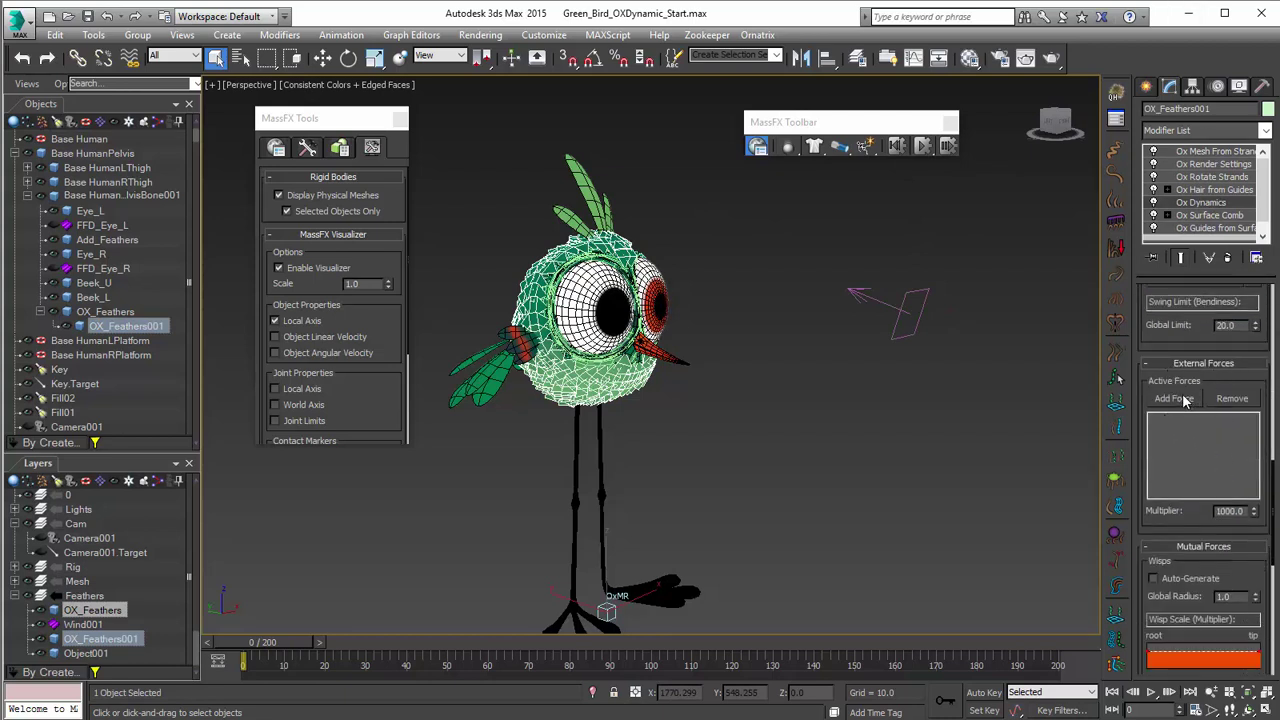
pyautogui.click(1184, 399)
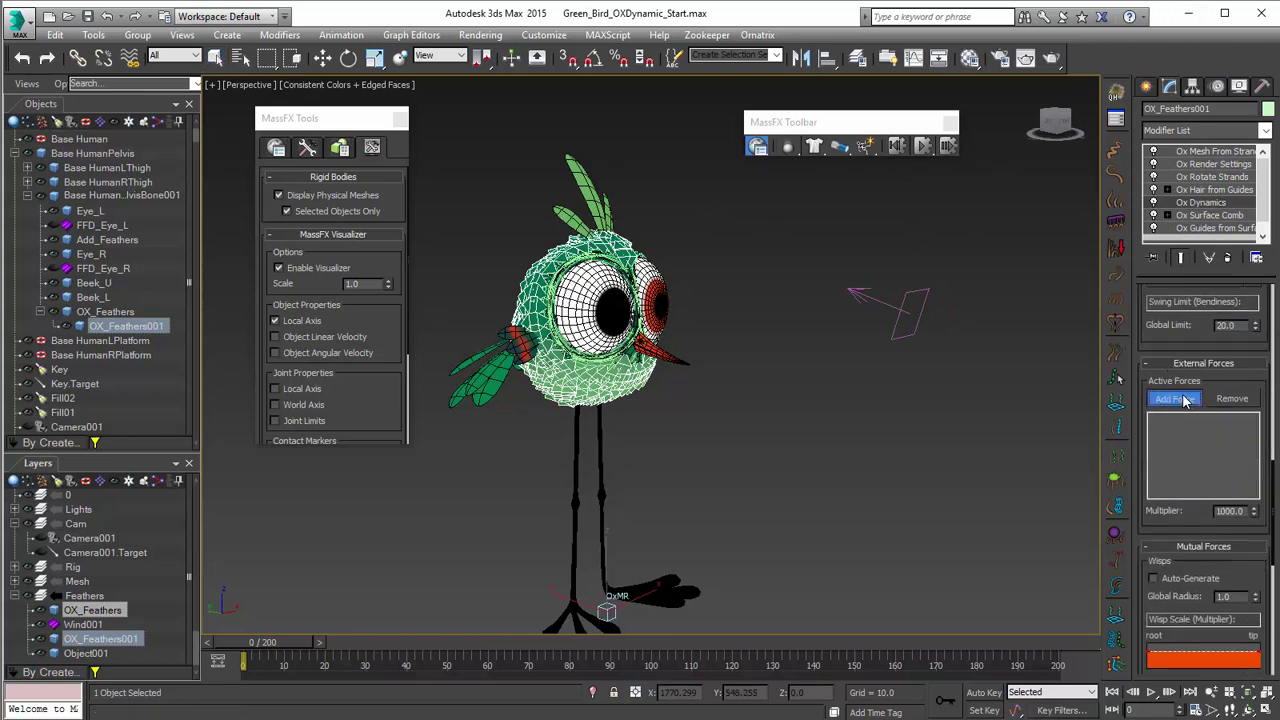
pyautogui.press('w')
pyautogui.click(915, 290)
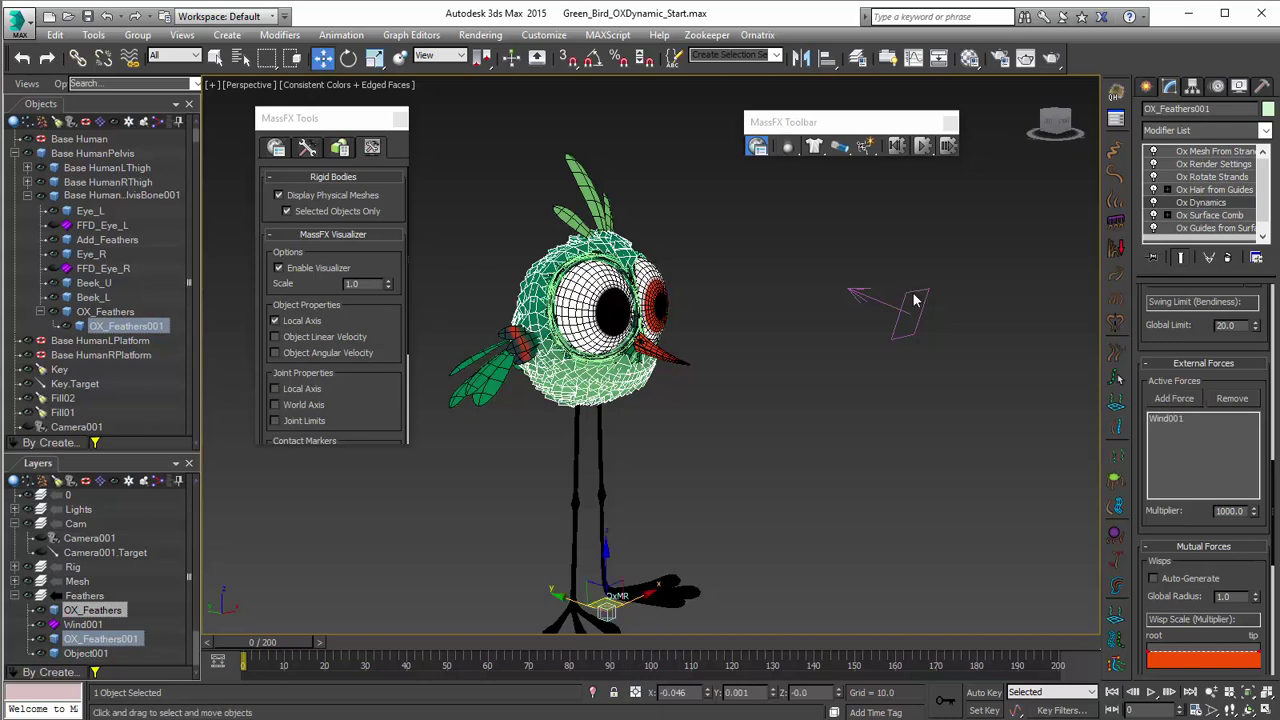
pyautogui.click(912, 292)
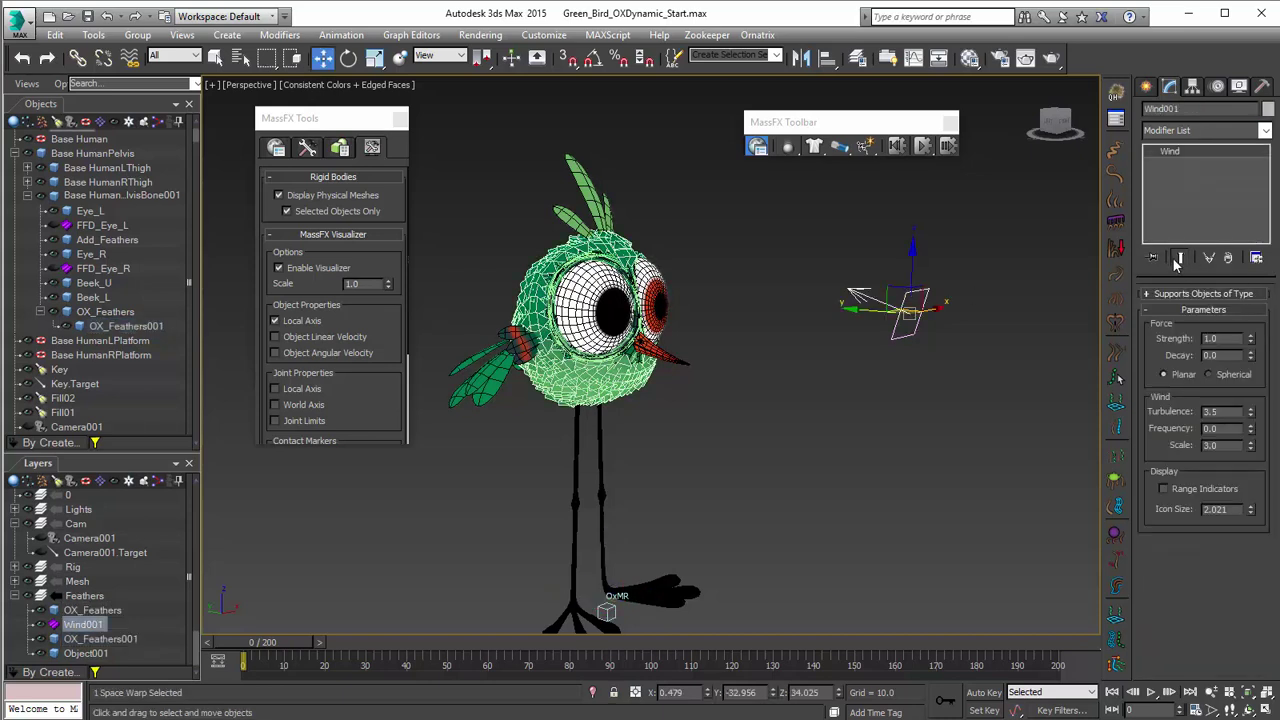
# Play and reset the MassFX feather simulation, rerun it without animation, then select Wind001's Strength value.
pyautogui.click(924, 147)
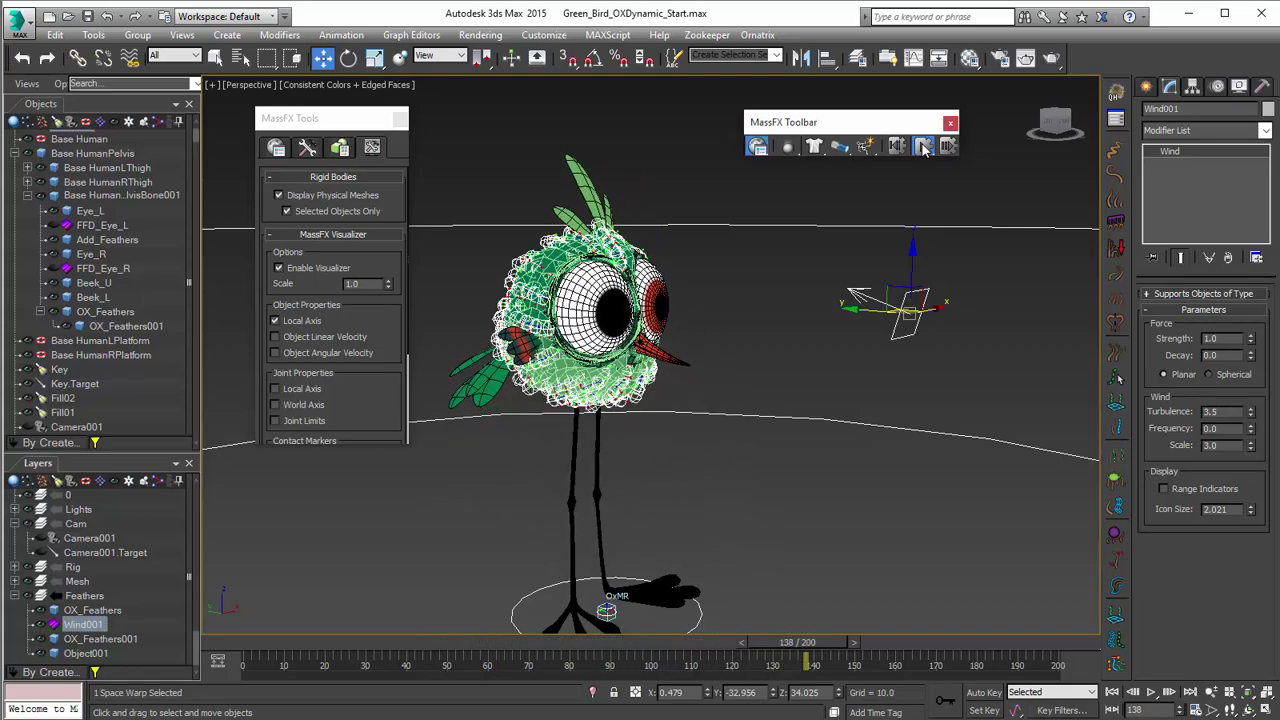
pyautogui.click(921, 147)
pyautogui.moveTo(925, 148); pyautogui.dragTo(949, 198)
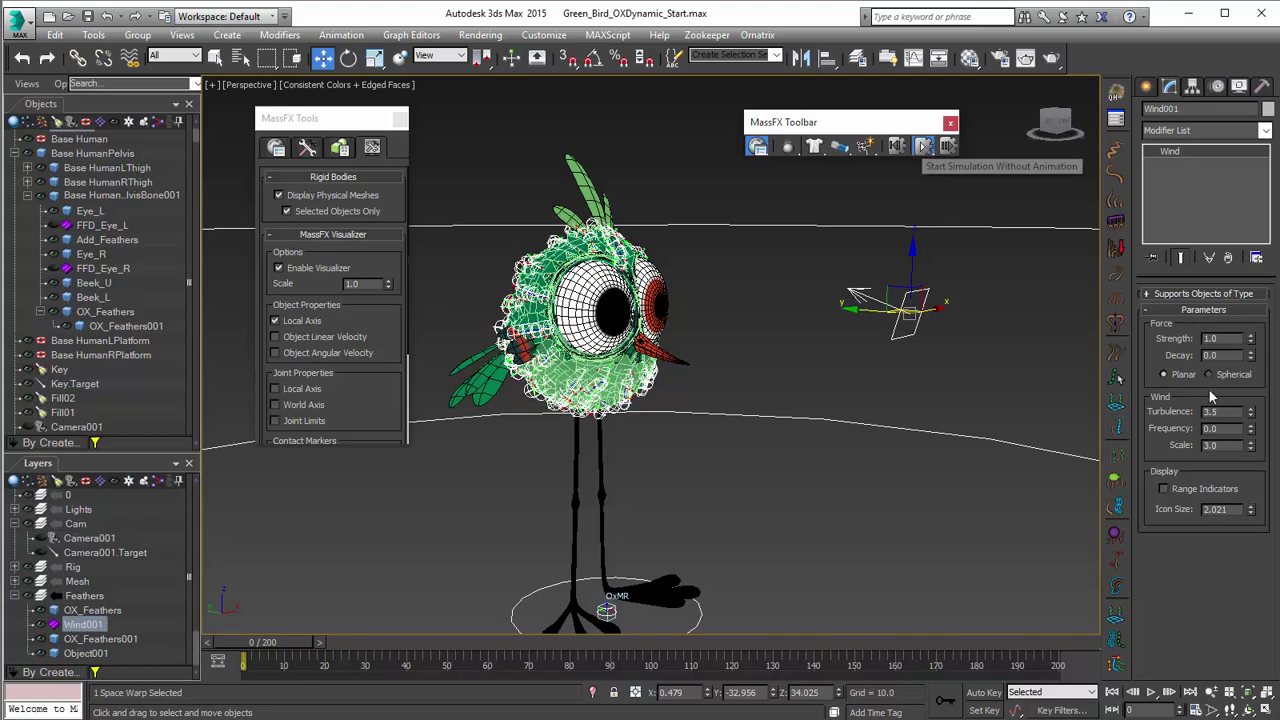
pyautogui.doubleClick(1222, 339)
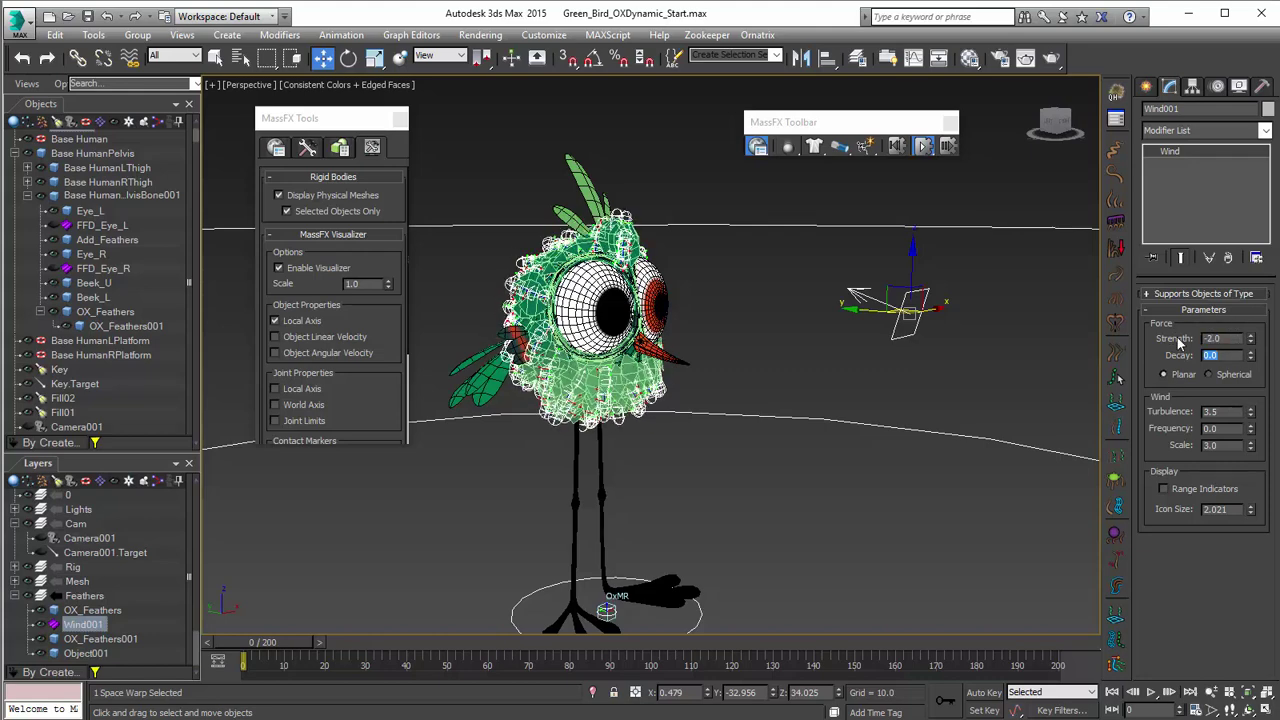
# Set Wind001 Strength to 1.0 and Turbulence to 20.0, then back to 3.5.
pyautogui.hotkey('shift', 'Tab')
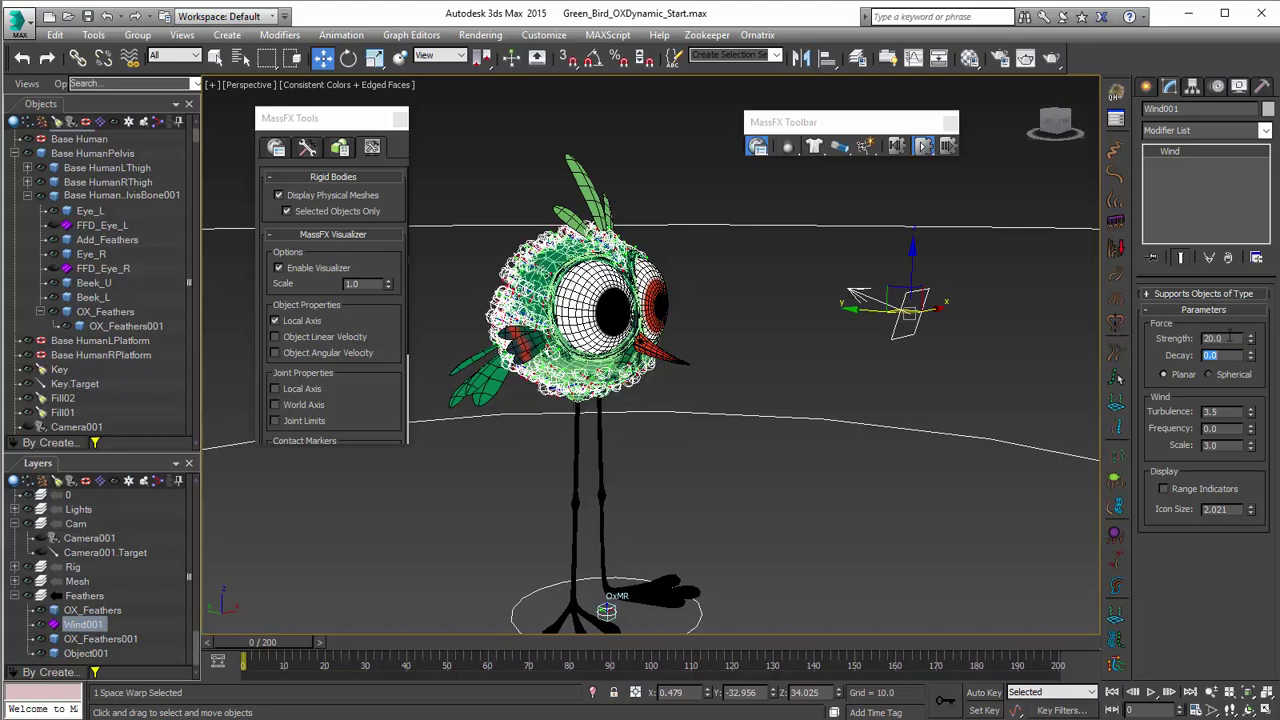
pyautogui.write('1')
pyautogui.press('Return')
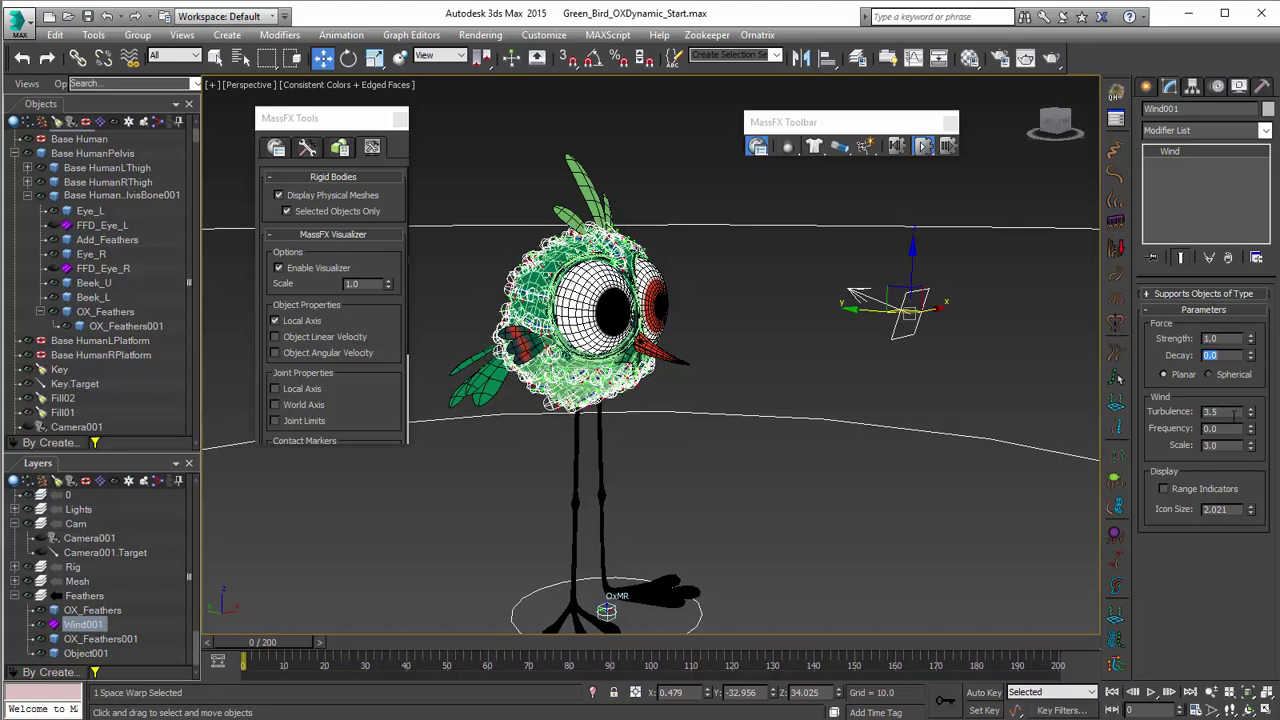
pyautogui.write('20')
pyautogui.press('Tab')
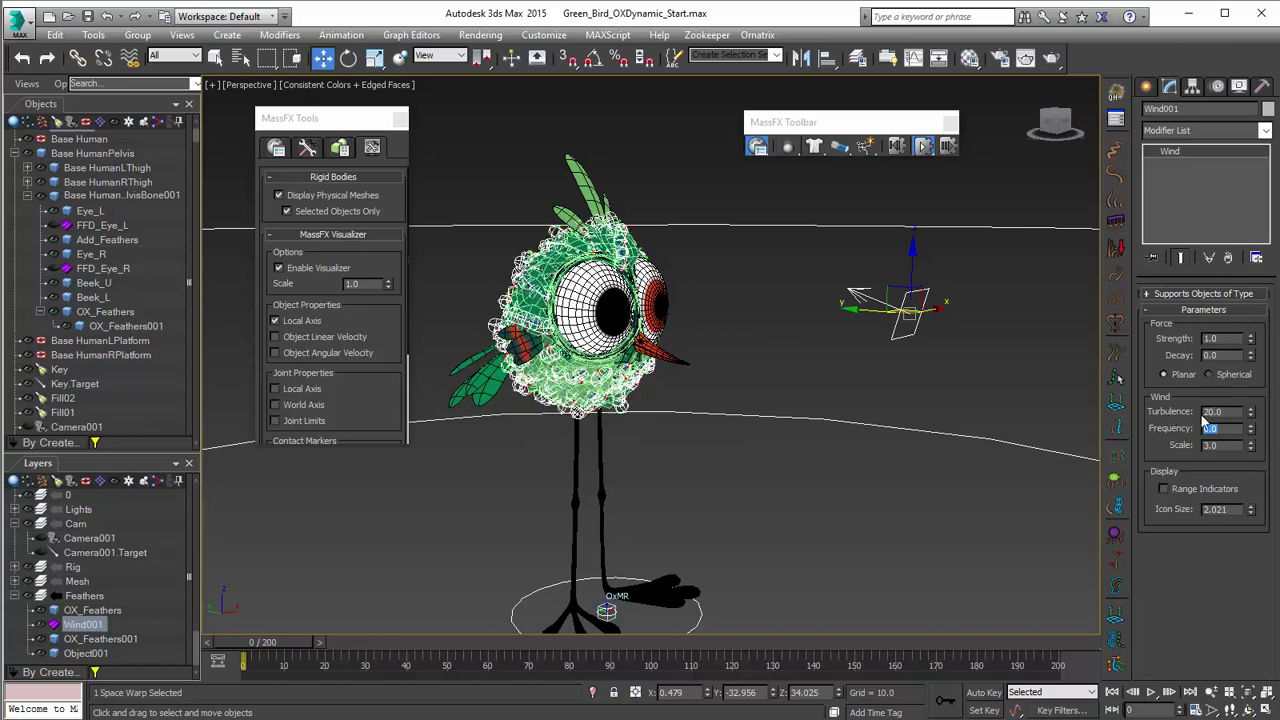
pyautogui.doubleClick(1228, 411)
pyautogui.write('3.5')
pyautogui.press('Return')
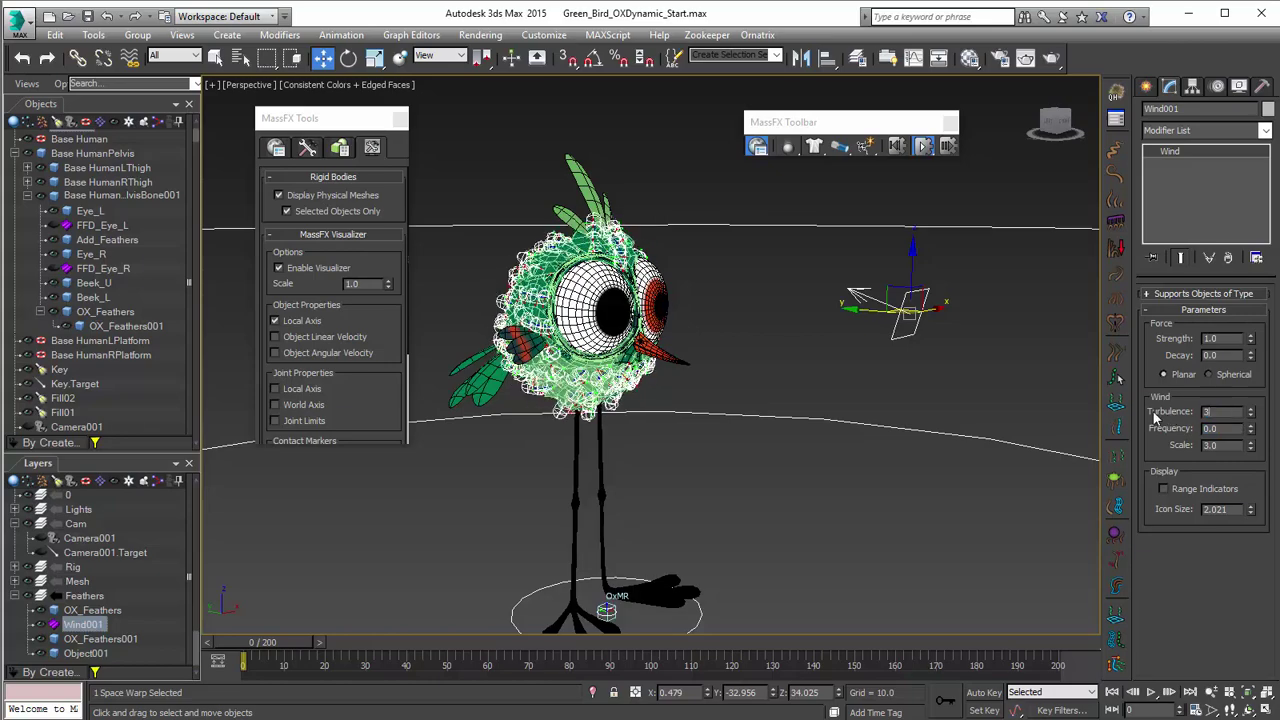
# Reset the MassFX simulation so the feathers return to rest, framing the whole bird.
pyautogui.keyDown('alt'); pyautogui.moveTo(640, 300); pyautogui.dragTo(800, 265, button='middle'); pyautogui.keyUp('alt')
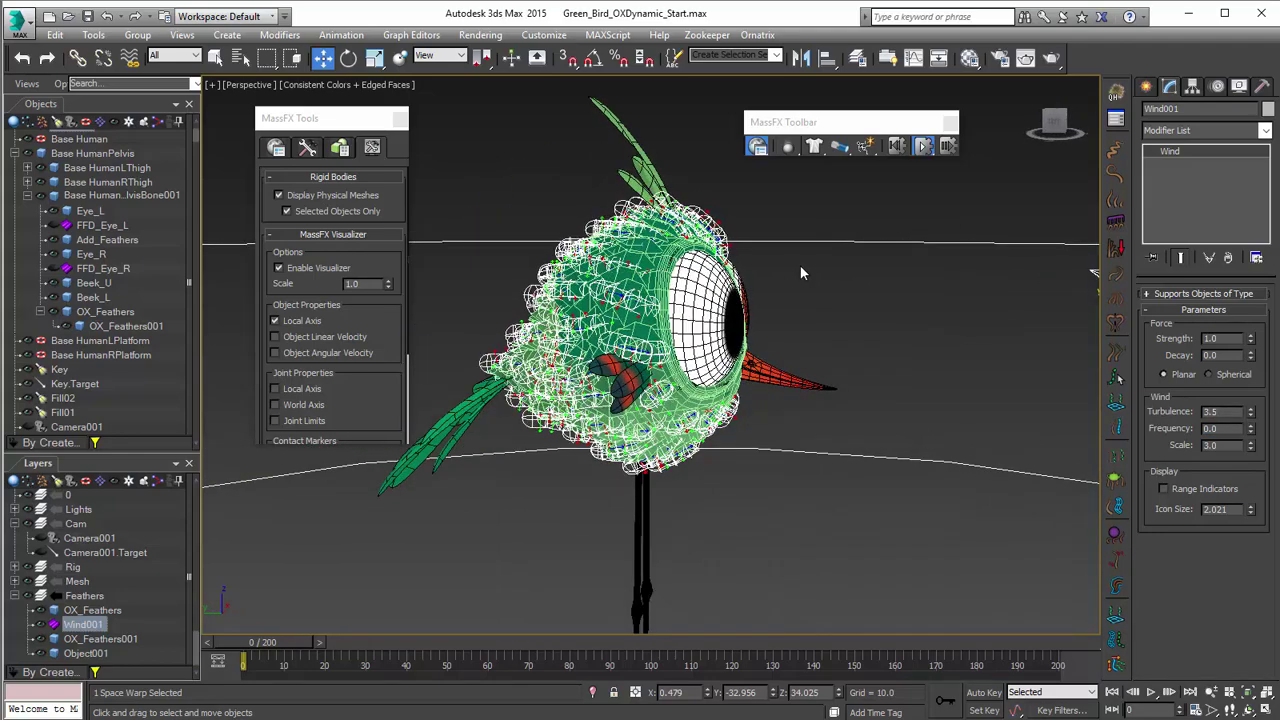
pyautogui.click(896, 146)
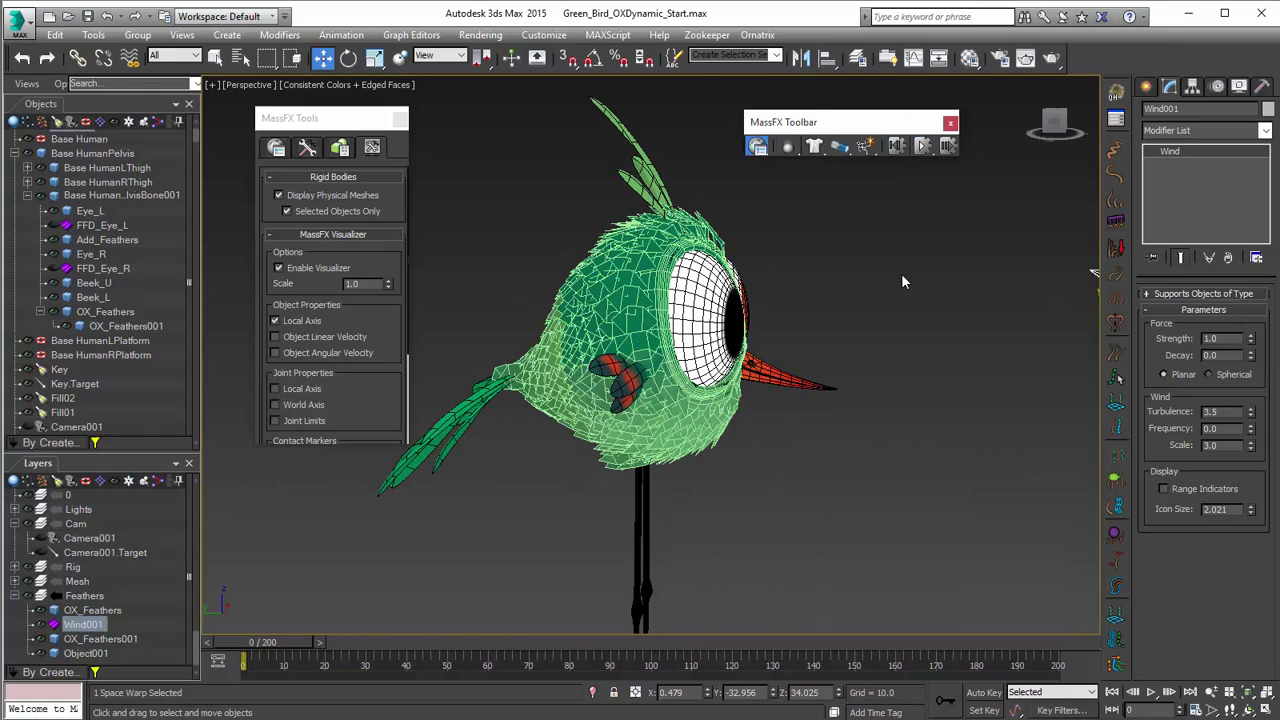
pyautogui.scroll(-2, 864, 366)
pyautogui.keyDown('alt'); pyautogui.moveTo(864, 366); pyautogui.dragTo(788, 222, button='middle'); pyautogui.keyUp('alt')
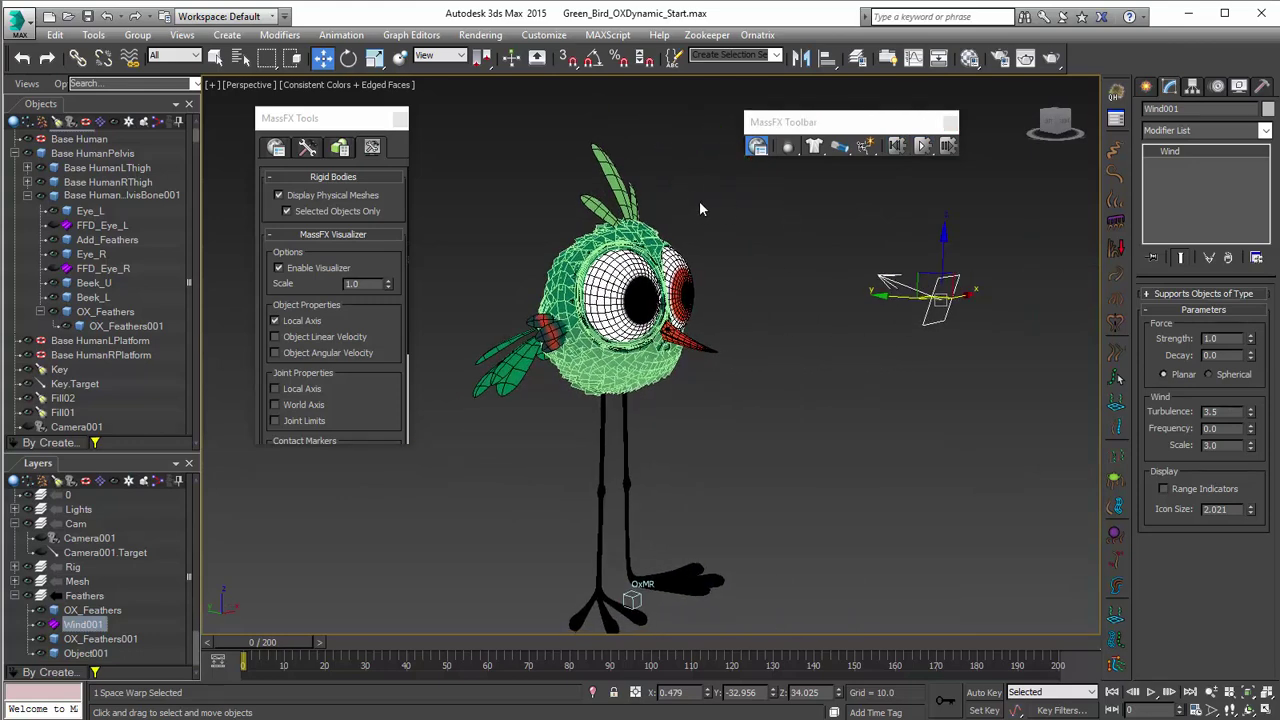
# Use Bake All in Simulation Tools to key the feather simulation over 200 frames, then close MassFX Tools.
pyautogui.click(340, 148)
pyautogui.click(307, 148)
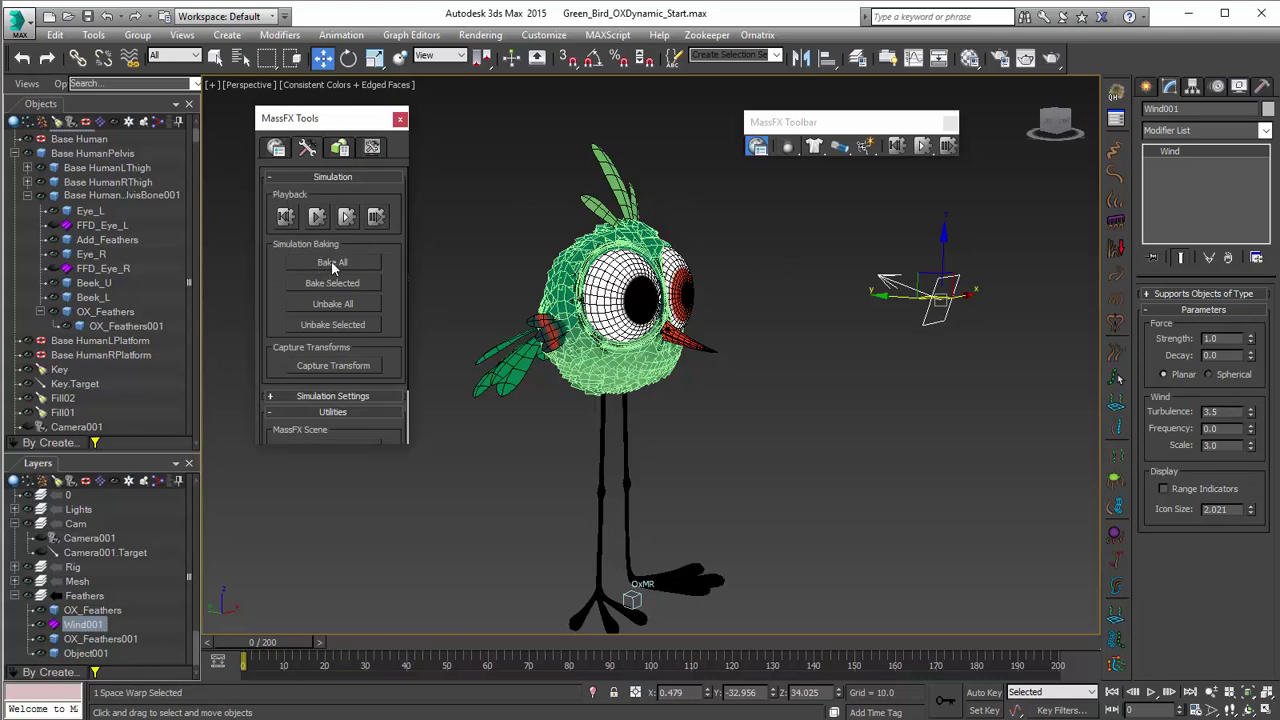
pyautogui.click(332, 264)
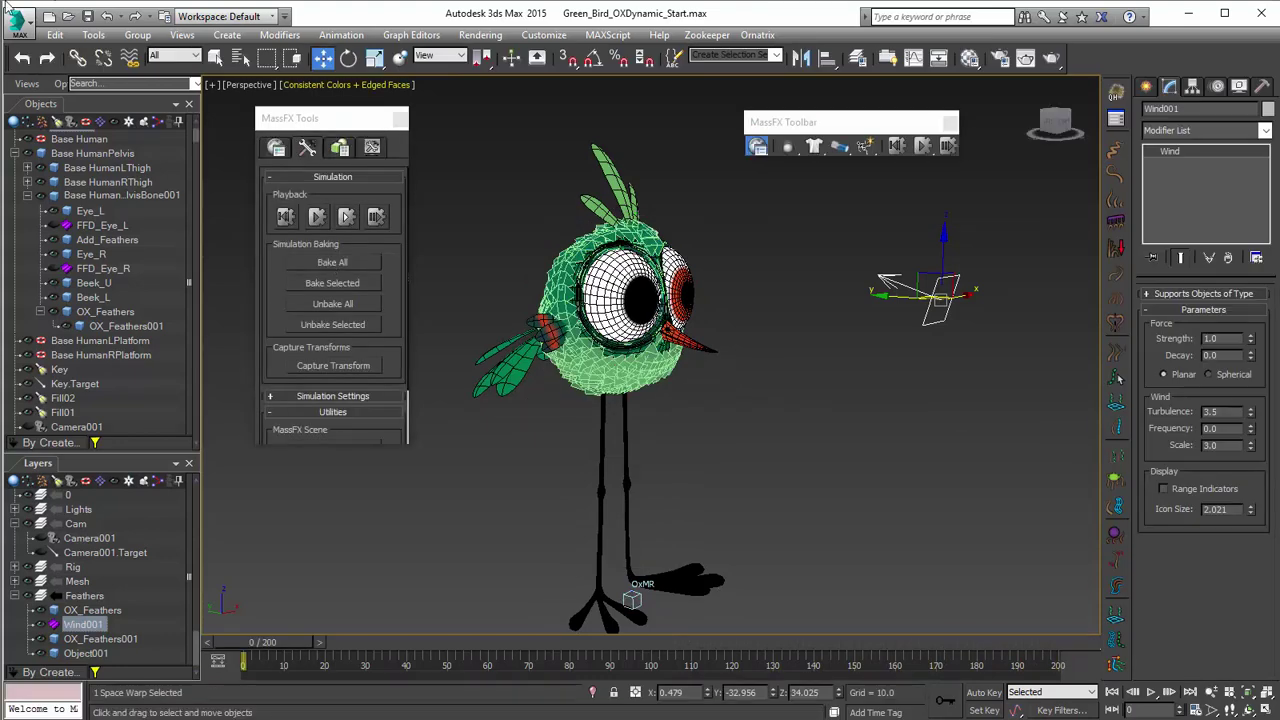
pyautogui.click(400, 119)
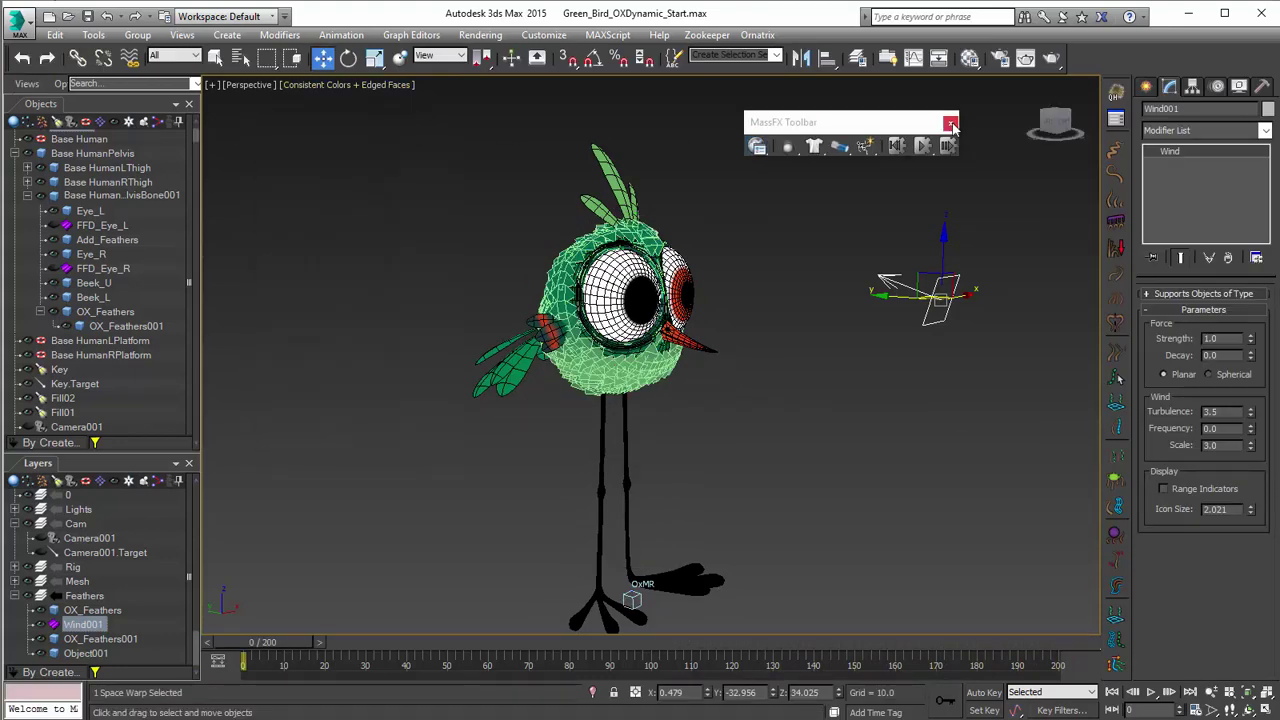
# Close the MassFX toolbar, deselect everything, and set the viewport to Realistic without Edged Faces.
pyautogui.click(949, 121)
pyautogui.click(862, 162)
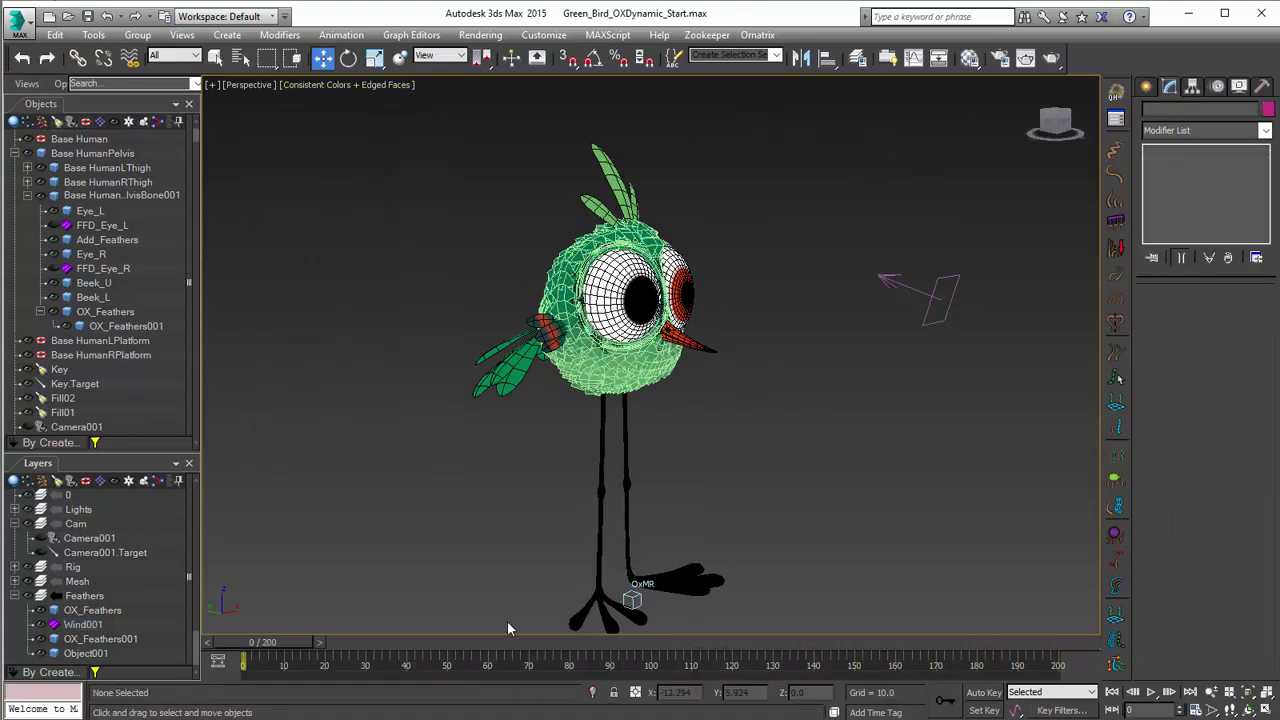
pyautogui.click(355, 85)
pyautogui.click(393, 157)
pyautogui.click(328, 86)
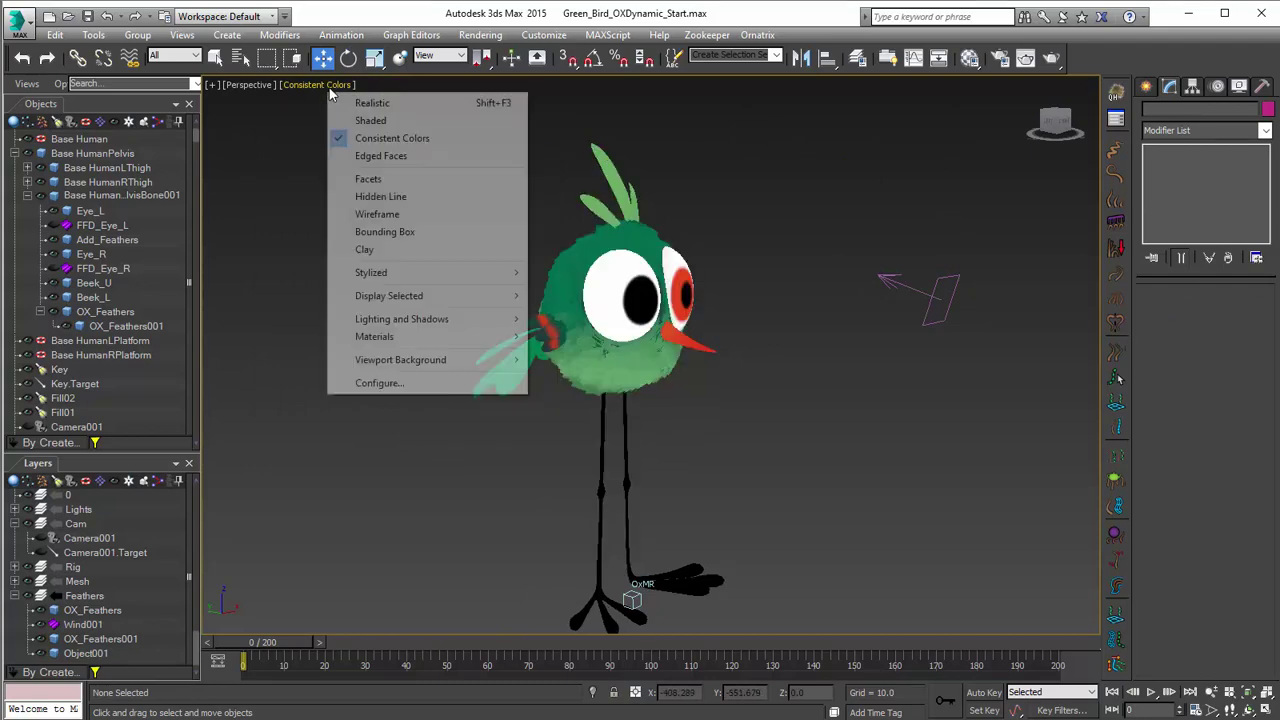
pyautogui.click(368, 106)
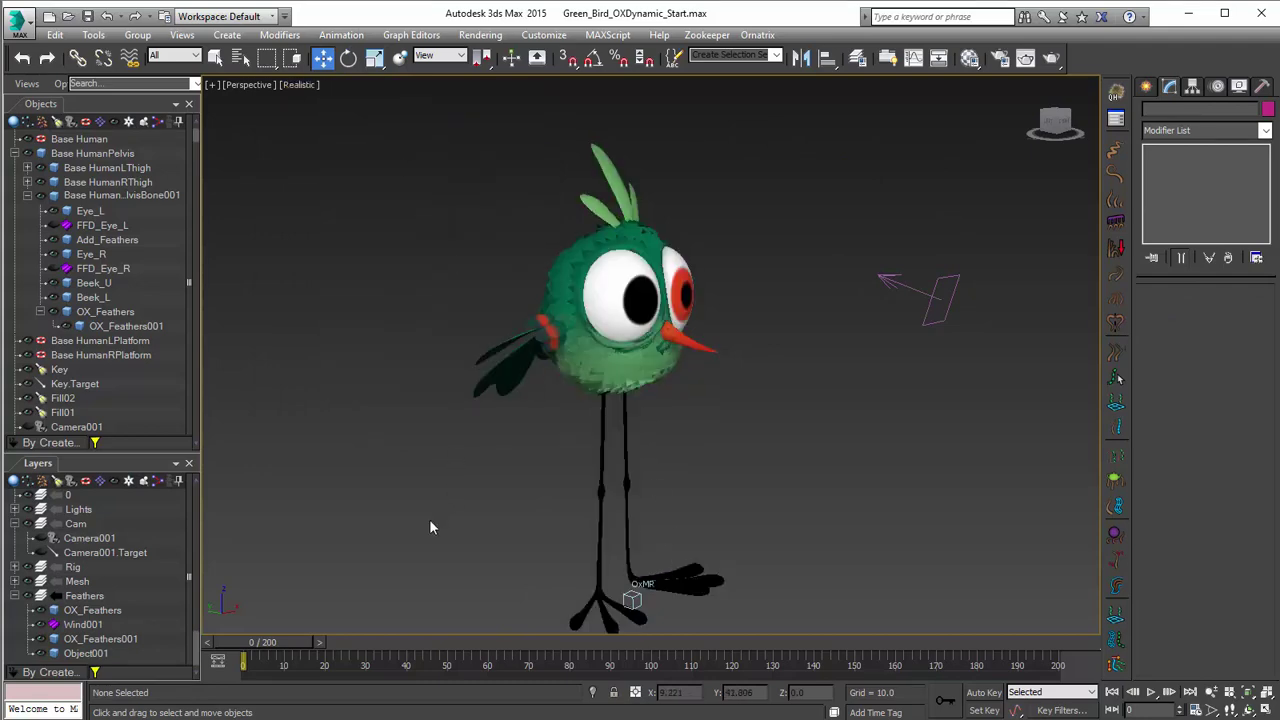
# Scrub the time slider forward and back to review the baked feather animation.
pyautogui.moveTo(303, 648); pyautogui.dragTo(1093, 642)
pyautogui.press('w')
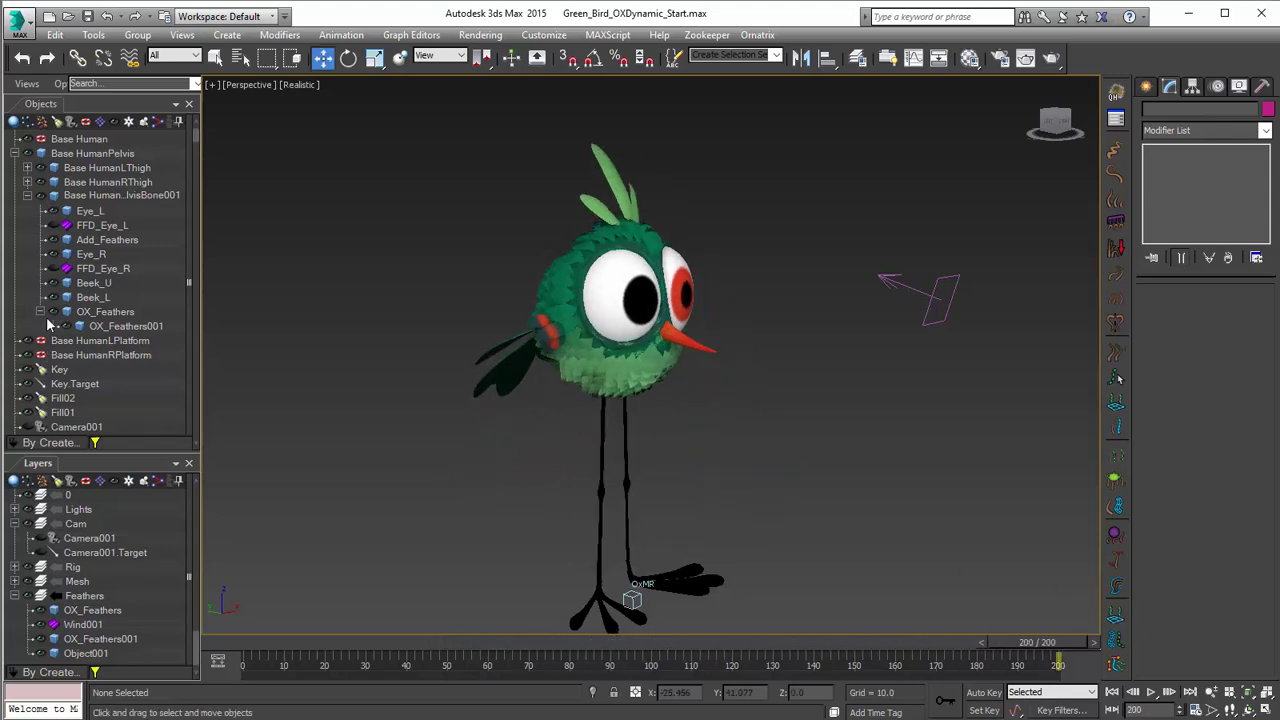
pyautogui.moveTo(703, 643); pyautogui.dragTo(240, 642)
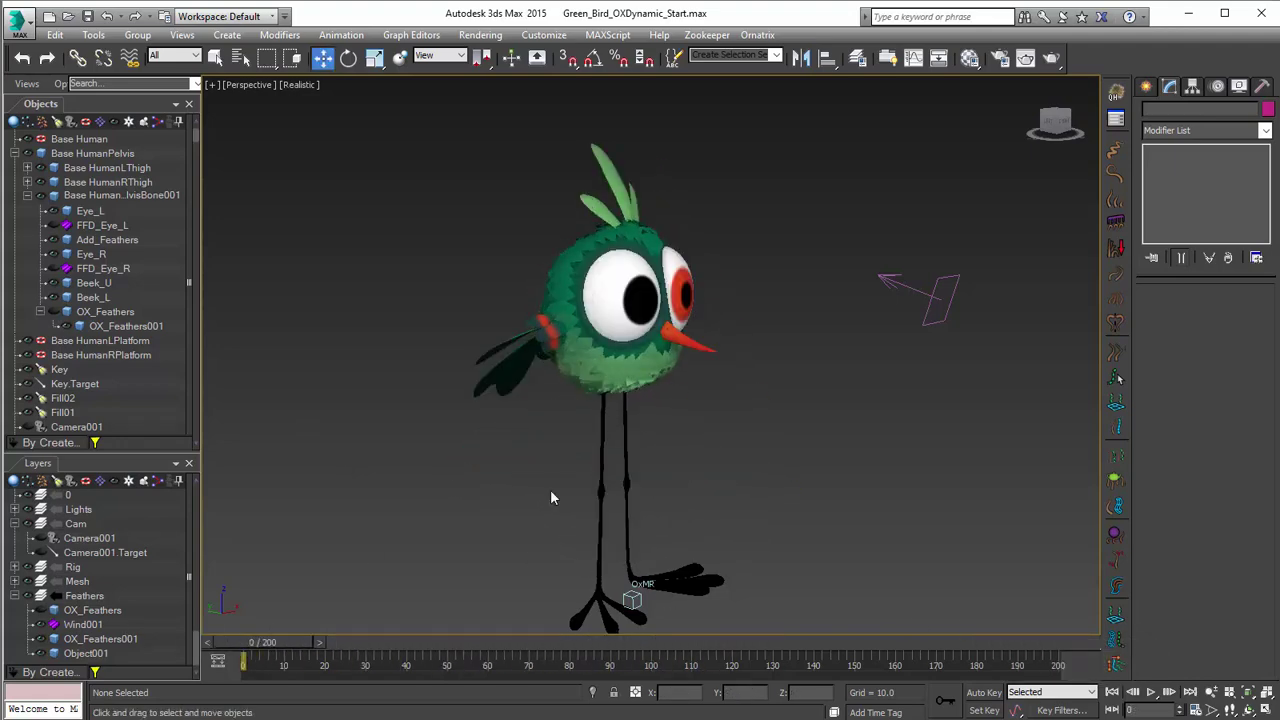
pyautogui.scroll(2, 799, 410)
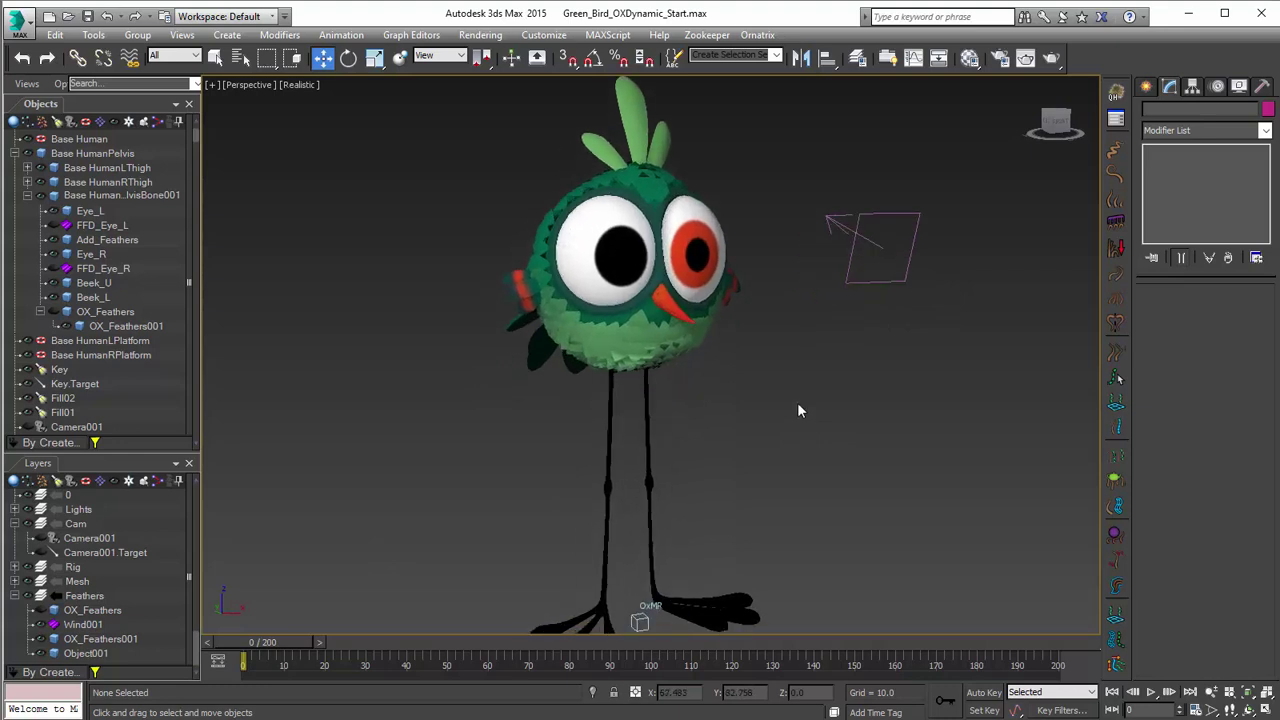